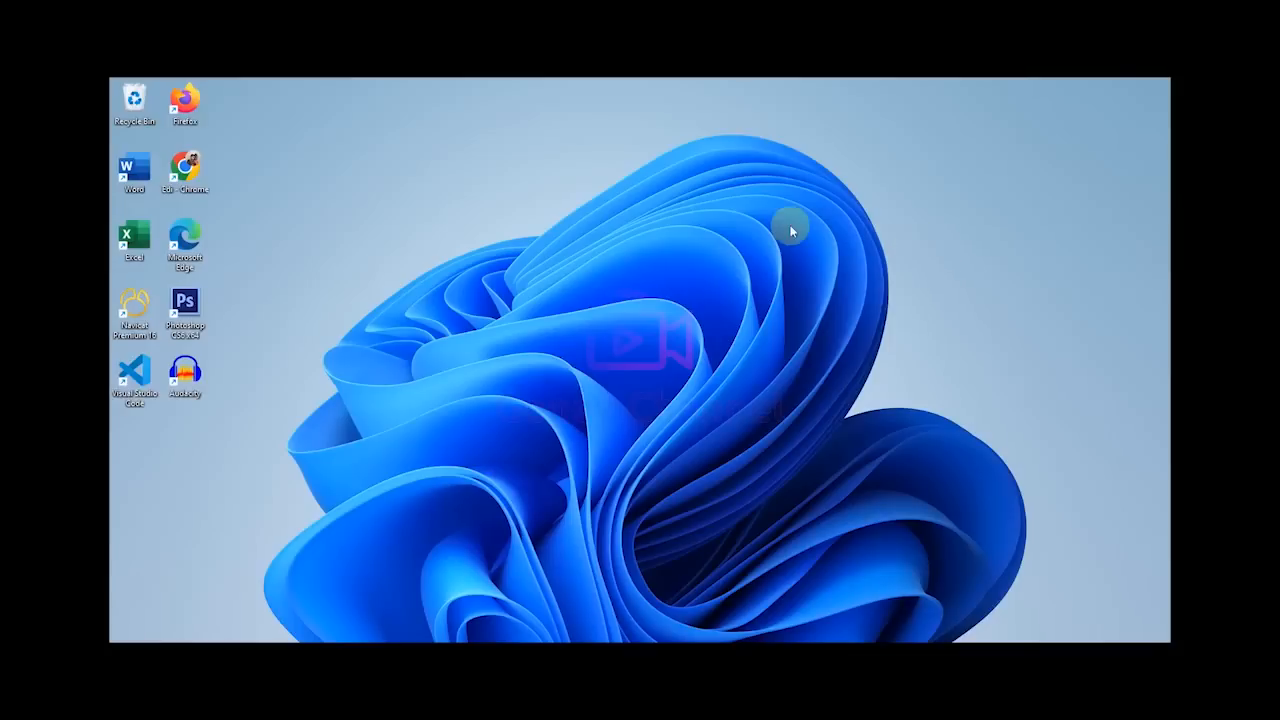
right_click(352, 148)
left_click(380, 207)
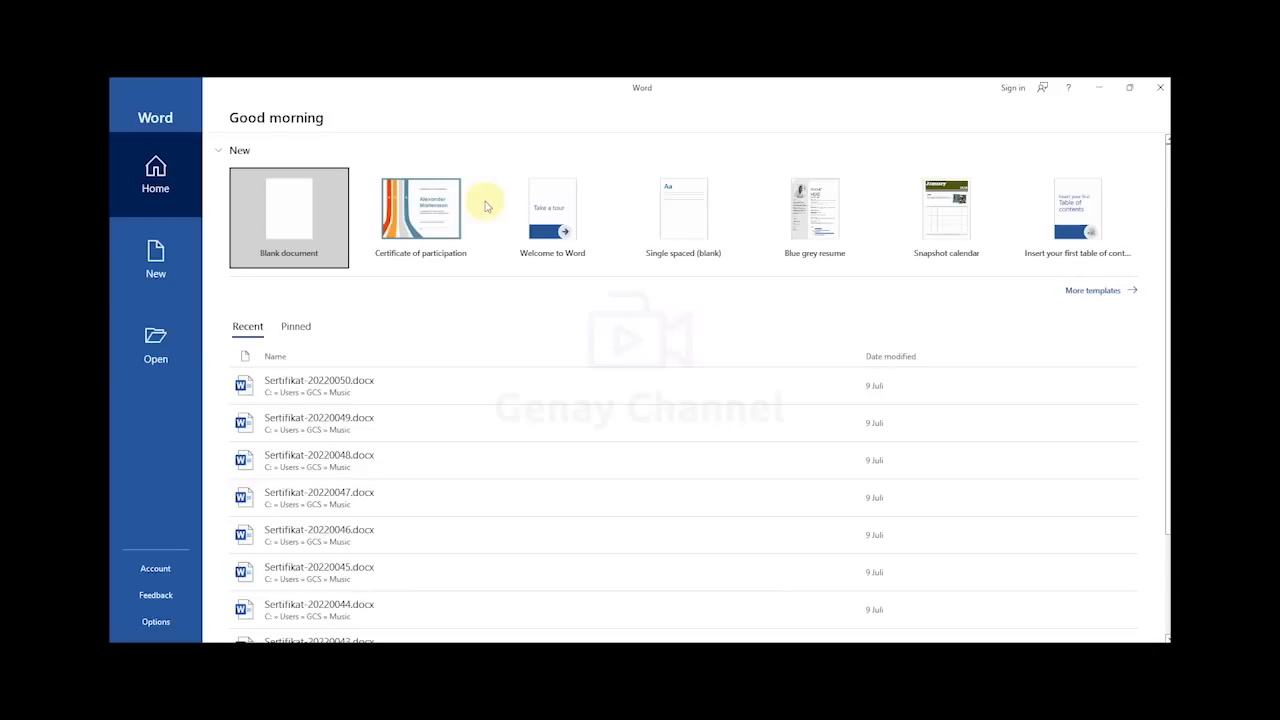
Step: Create a blank document and show page thumbnails in the Navigation pane
left_click(296, 223)
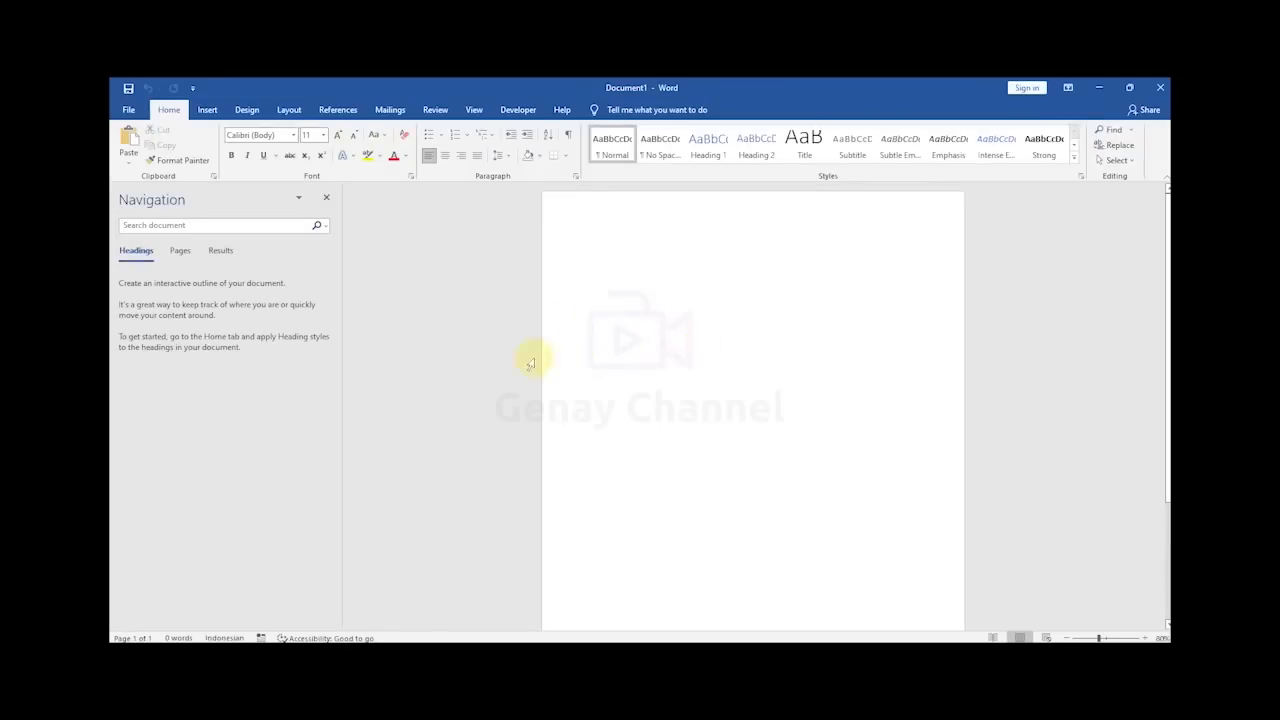
left_click(181, 252)
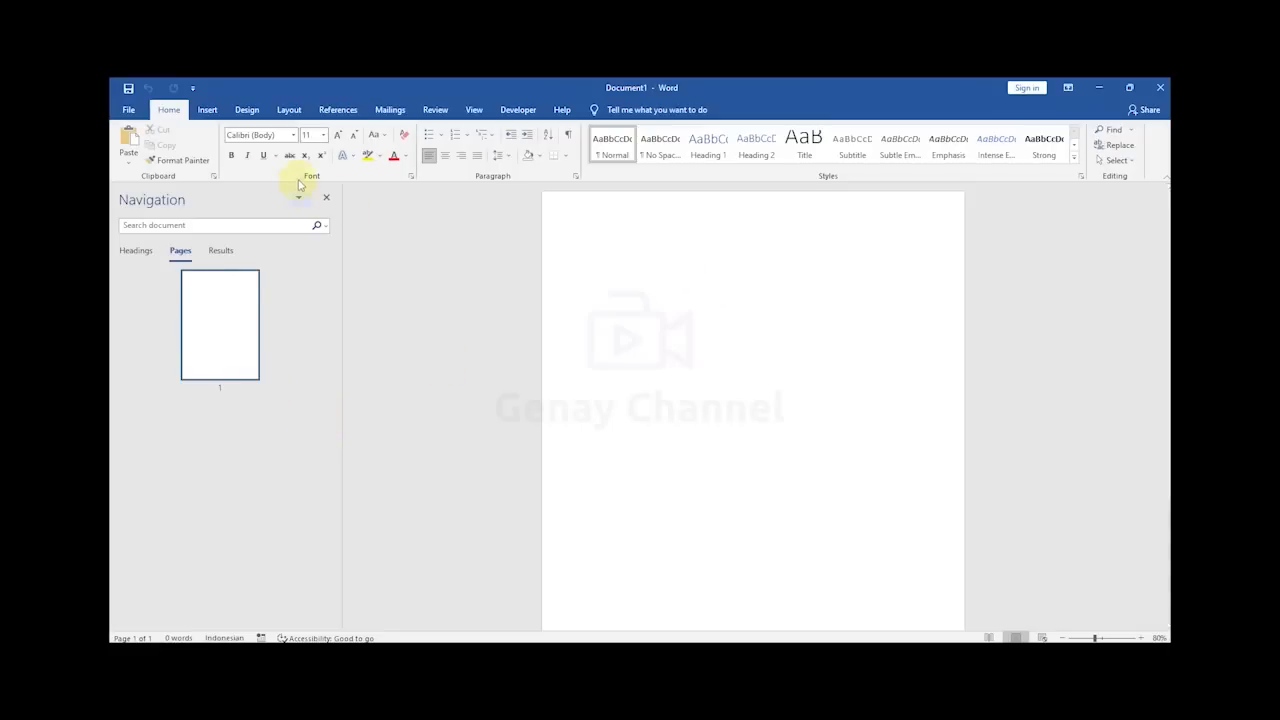
Step: Check the paper size and orientation settings of the blank document
left_click(247, 110)
left_click(288, 110)
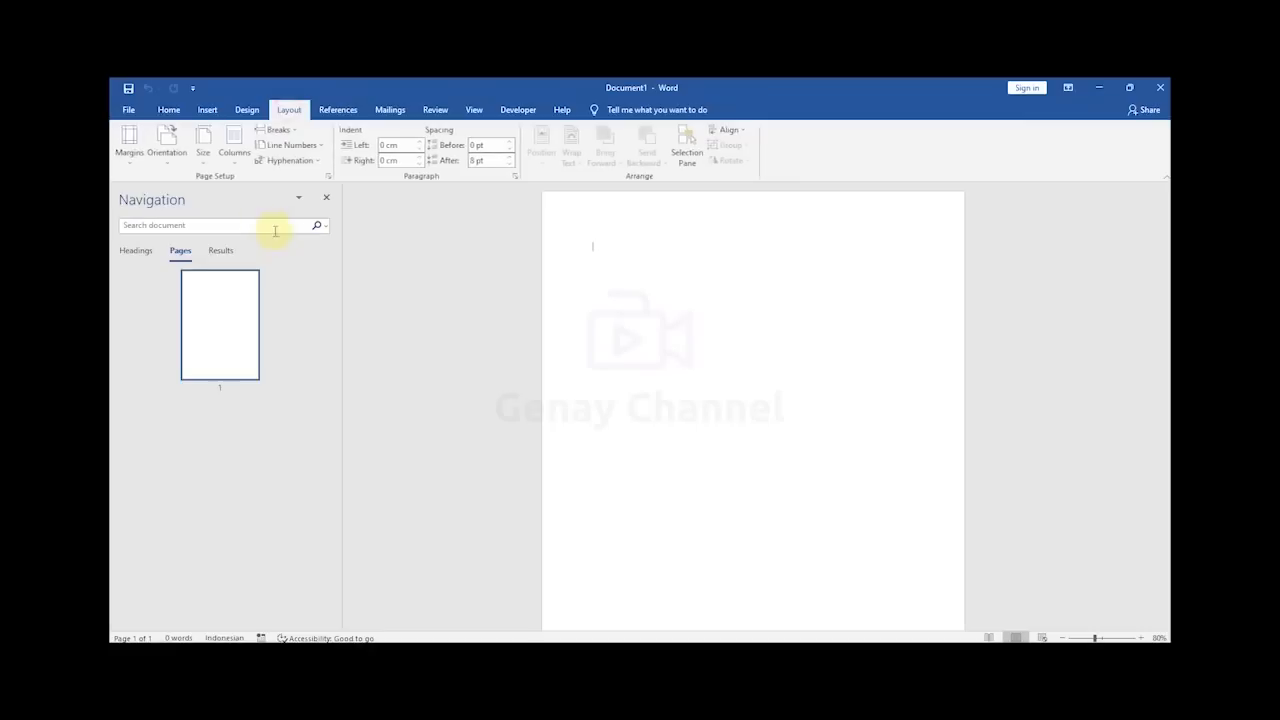
left_click(203, 160)
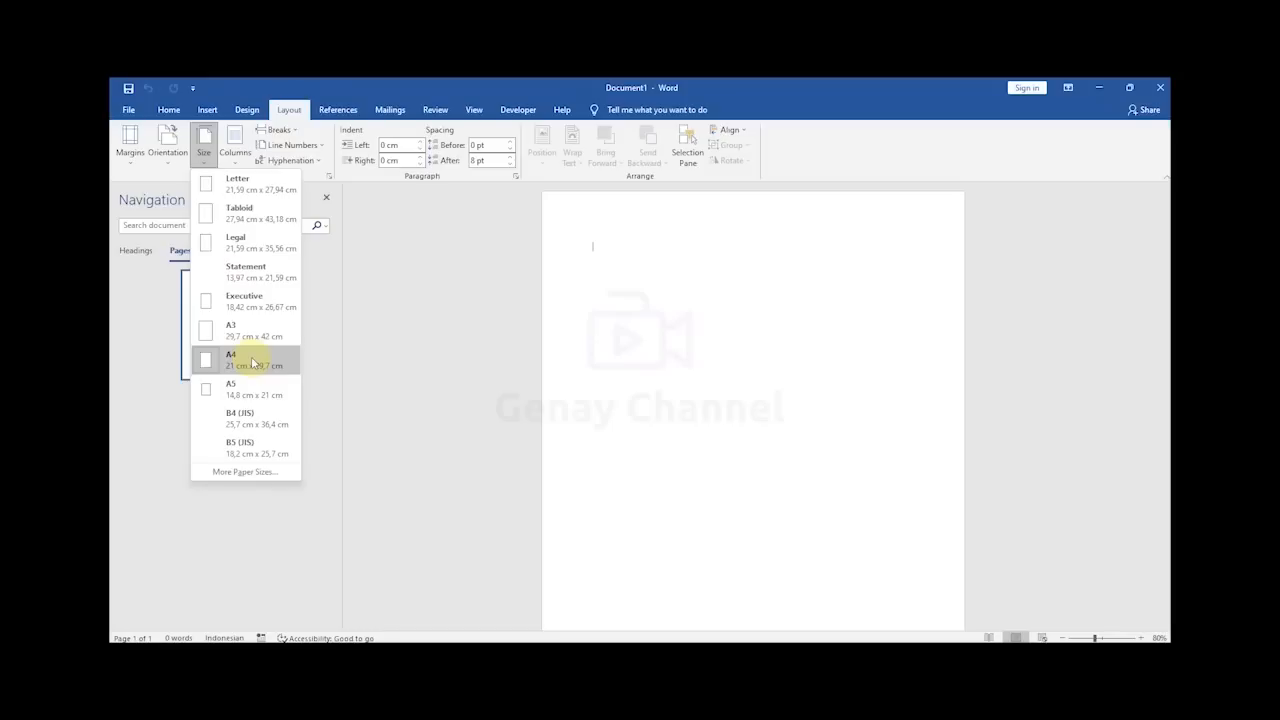
left_click(164, 150)
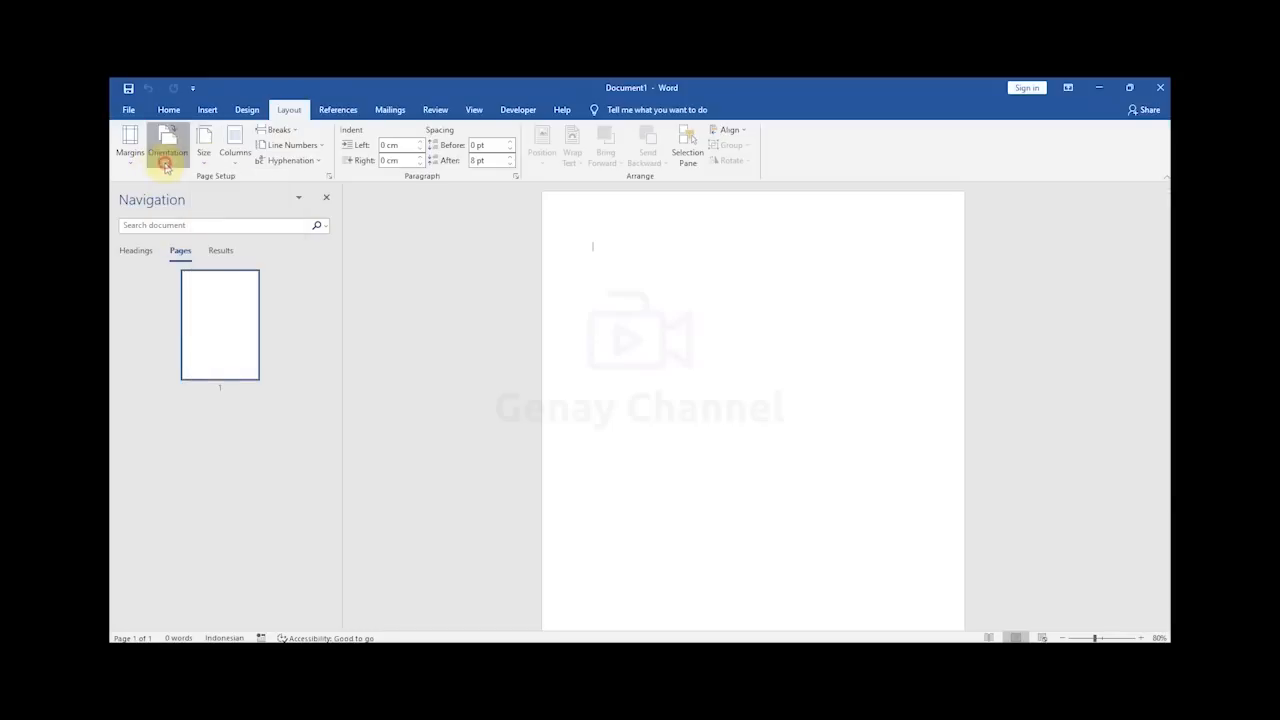
Step: Enter four lines of text reading Page 1, Page 2, Page 3 and Page 4
left_click(680, 282)
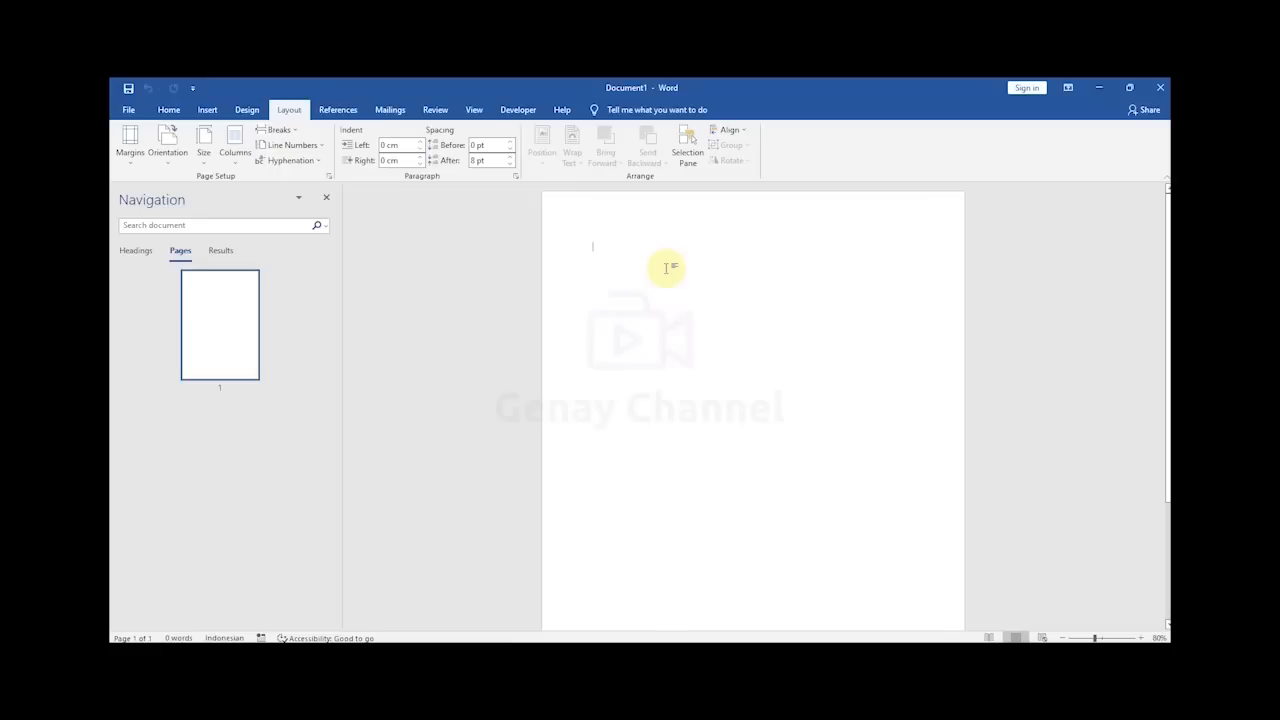
type("Page")
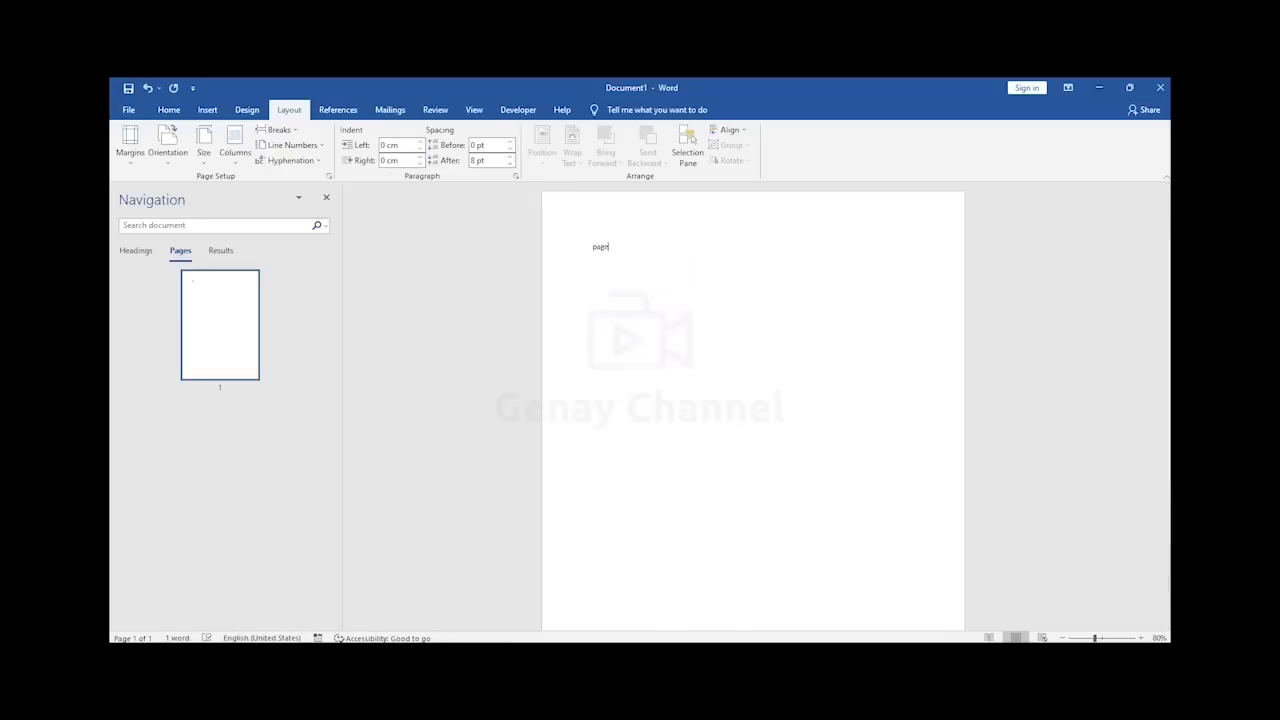
type(" 1")
type("page")
type(" 2")
type("ge ")
type("3")
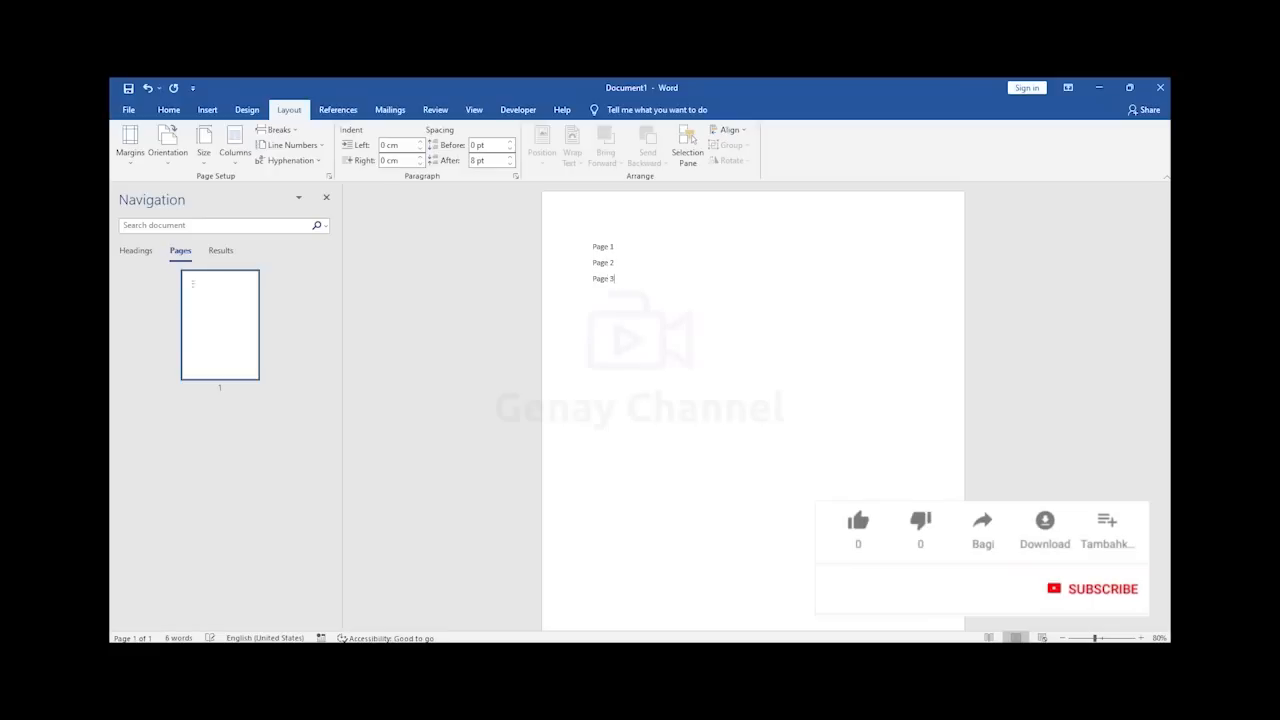
type("page 4")
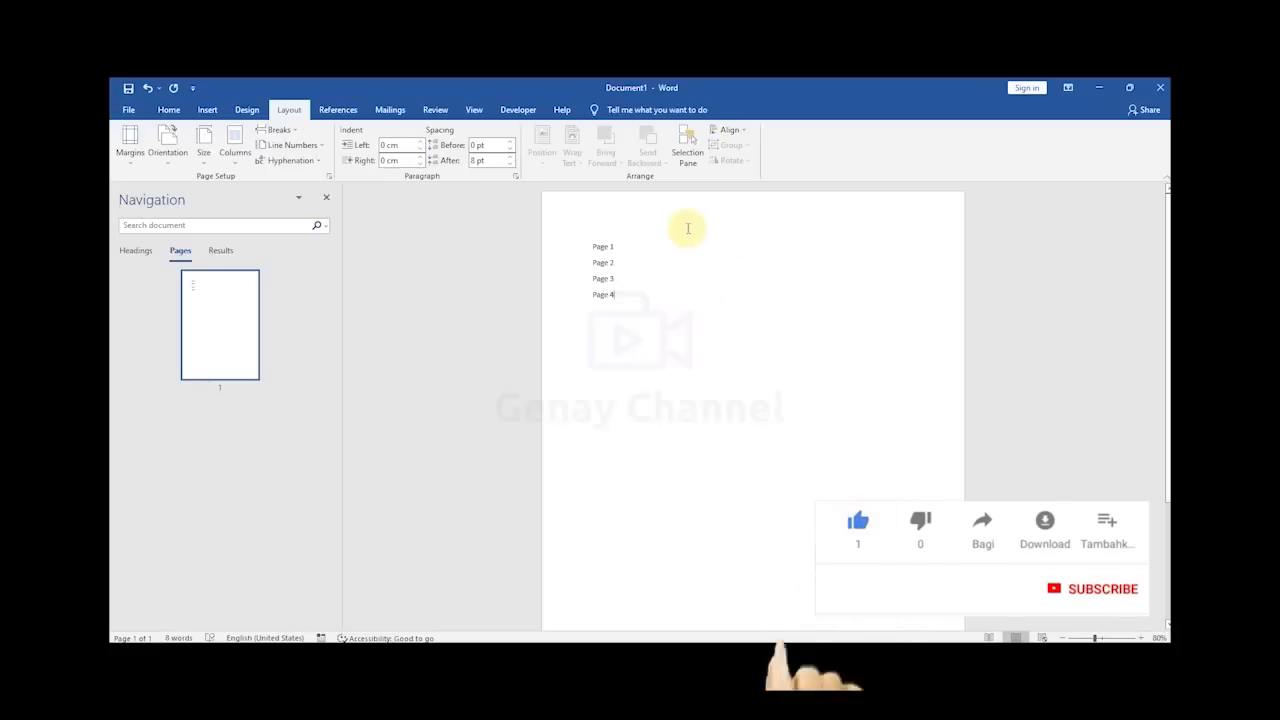
Step: Add an empty line after each of the four lines Page 1 to Page 4
left_click(617, 249)
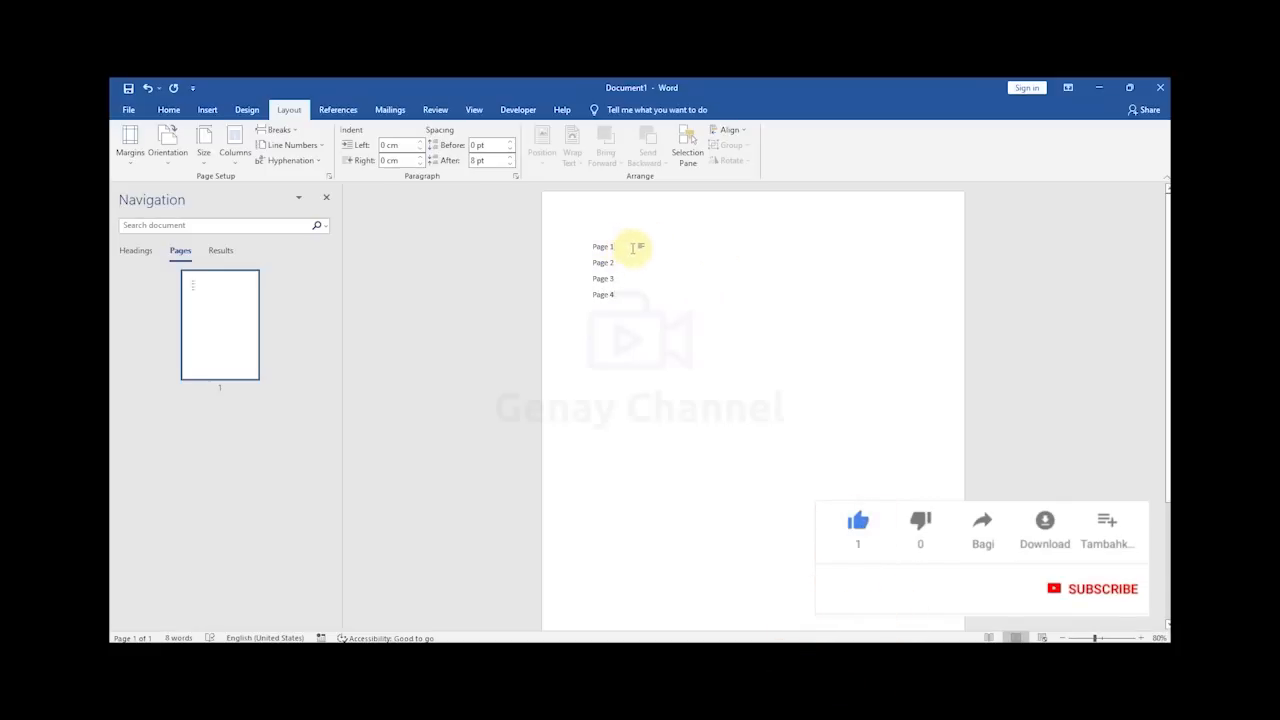
key("Return")
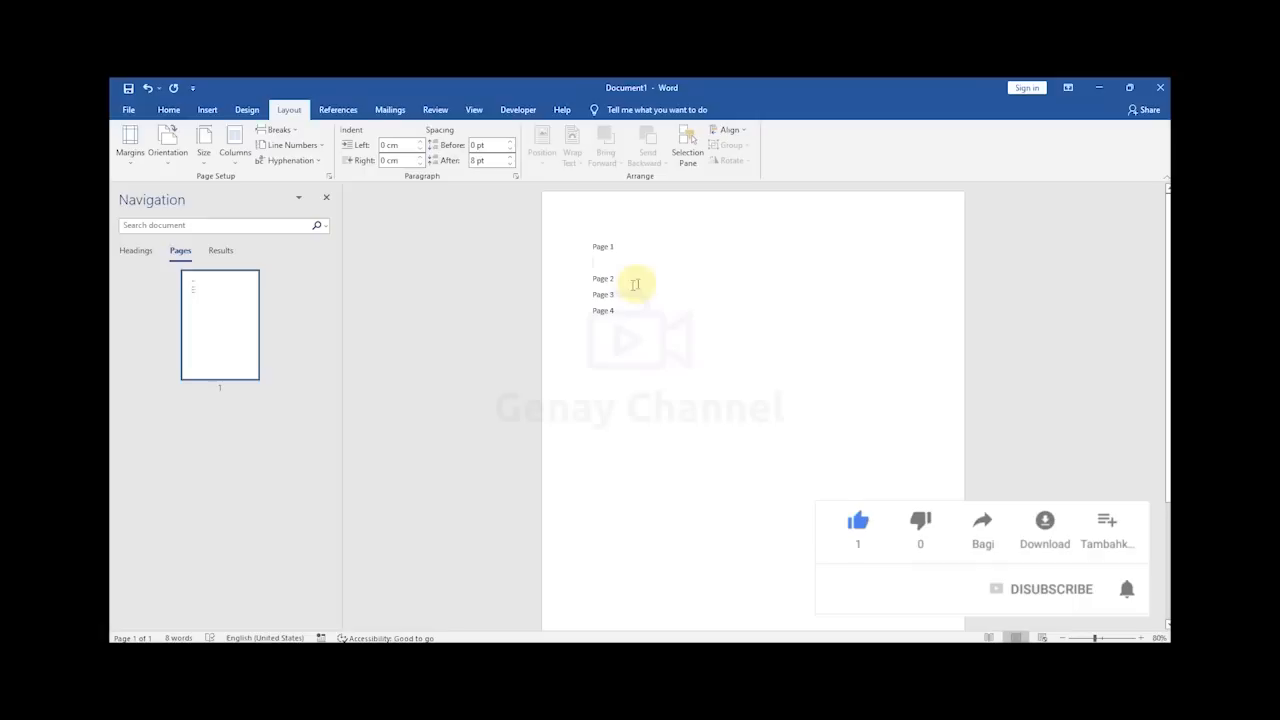
left_click(622, 282)
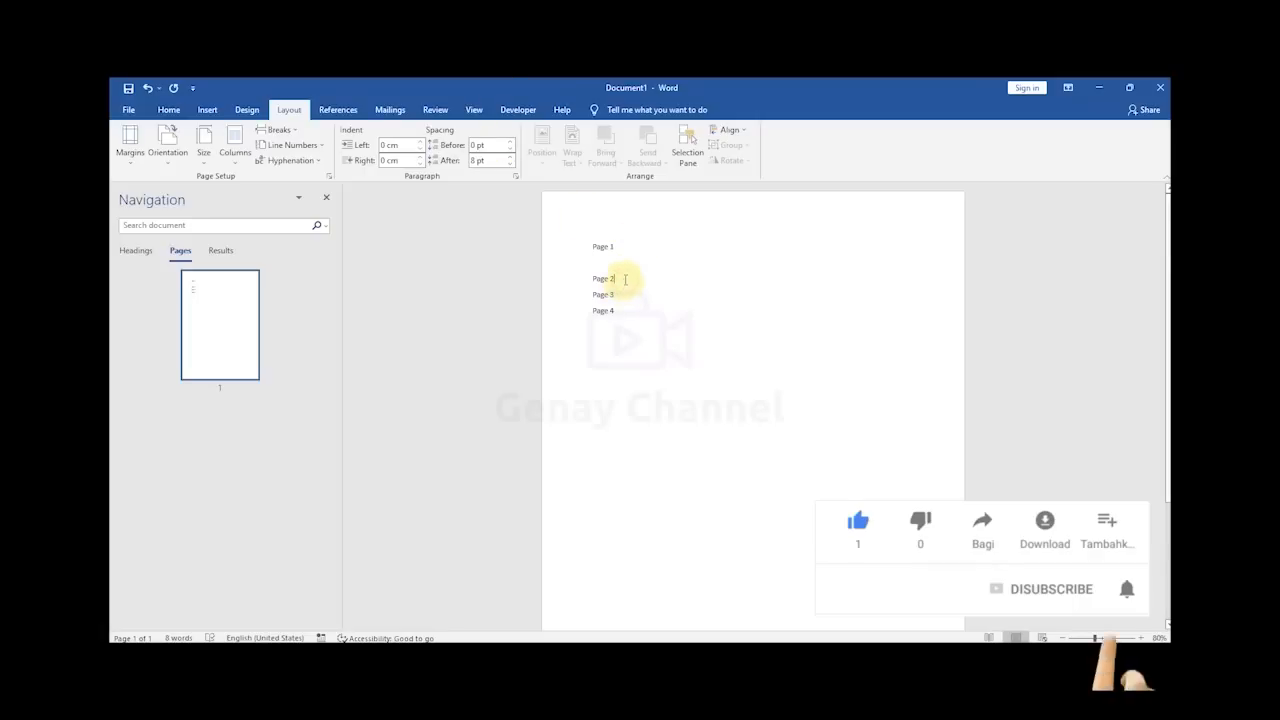
key("Return")
left_click(620, 312)
key("Return")
left_click(616, 343)
key("Return")
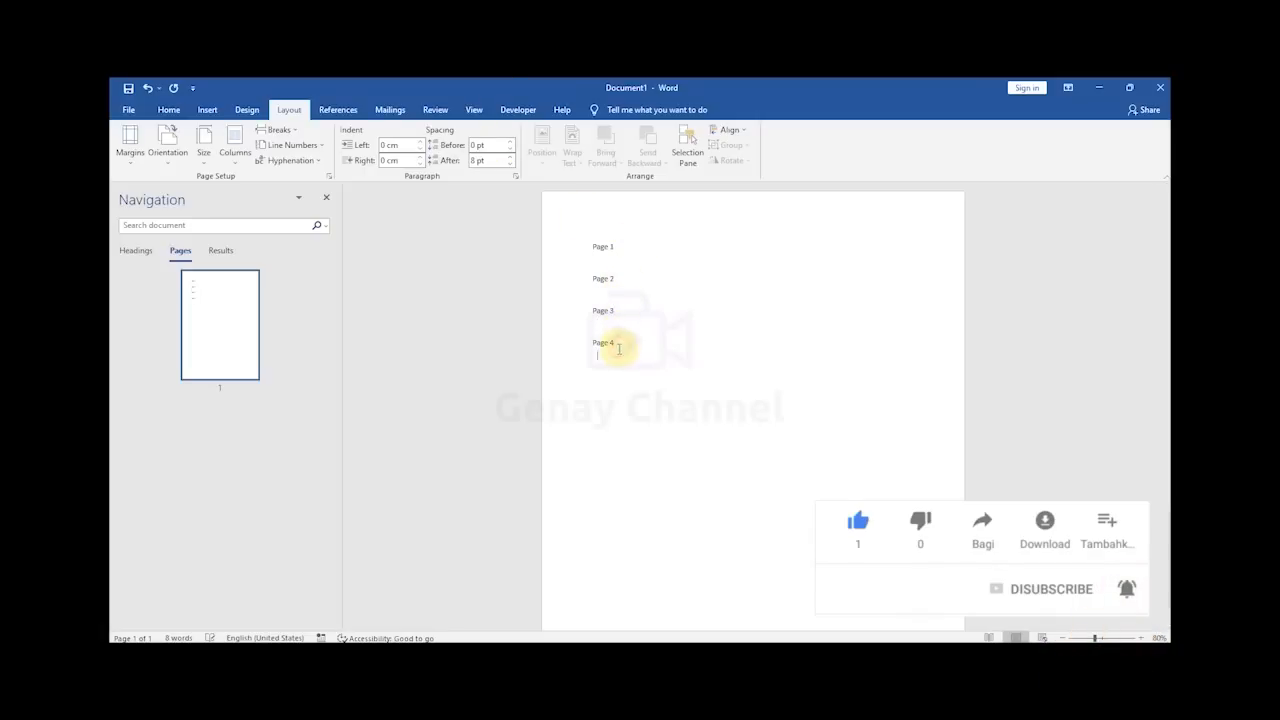
Step: Insert a Next Page section break after the Page 1 line and delete the empty line above Page 2
left_click(612, 262)
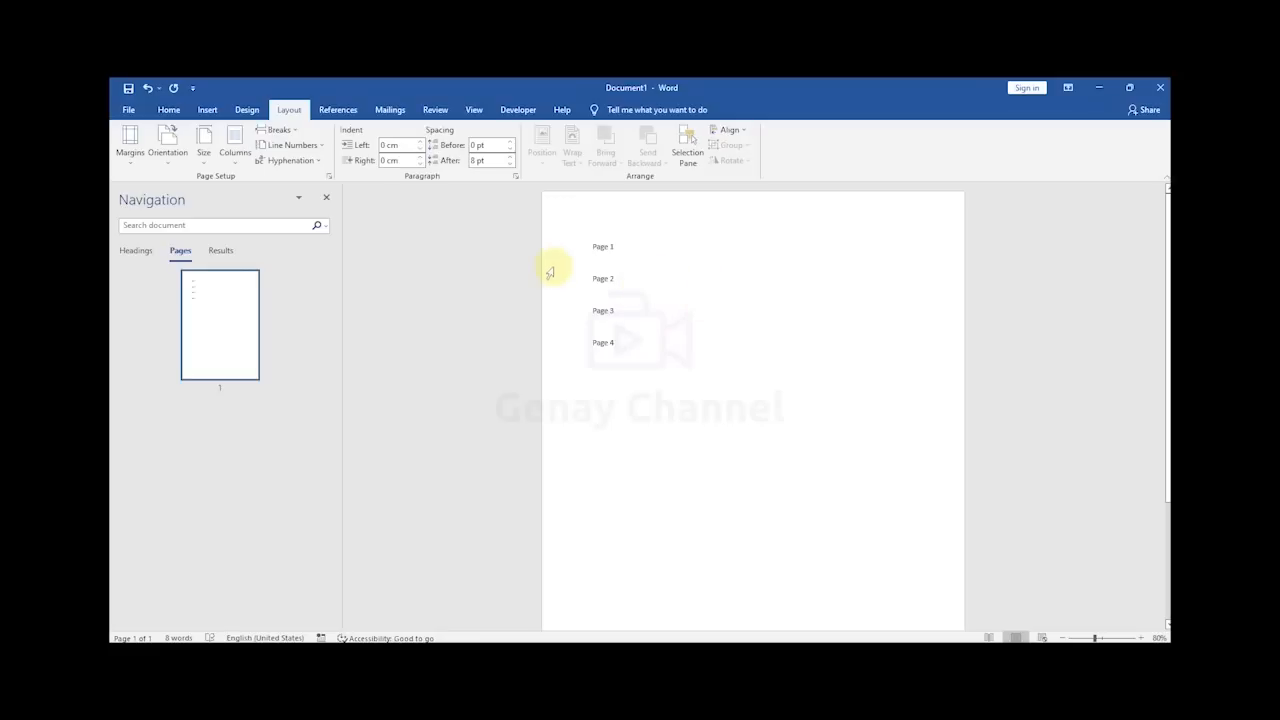
left_click(280, 131)
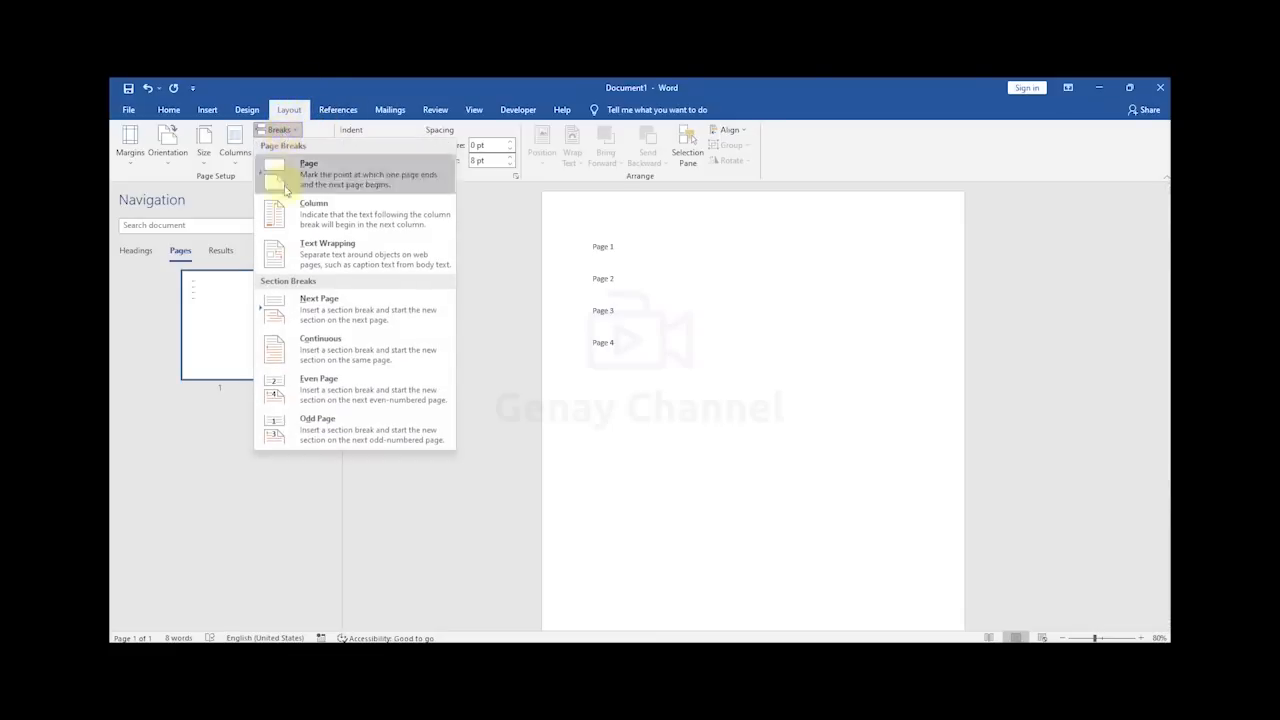
left_click(308, 305)
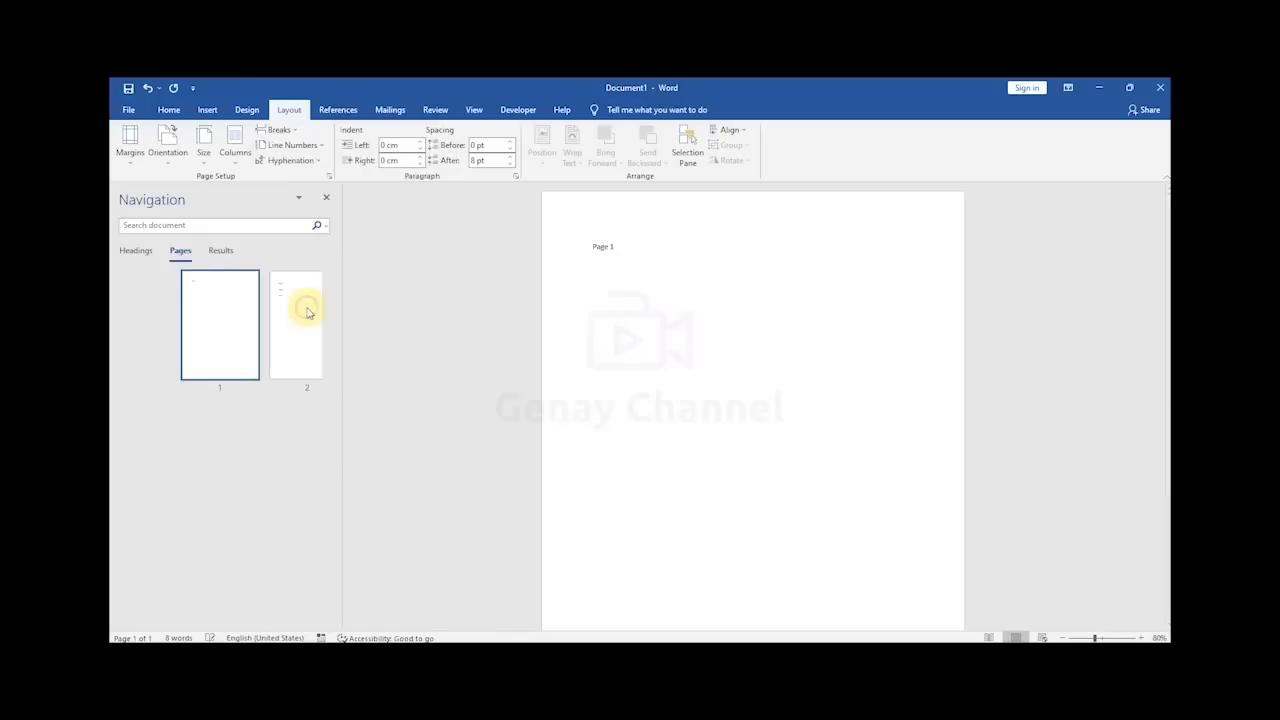
scroll(680, 370, "down", 4)
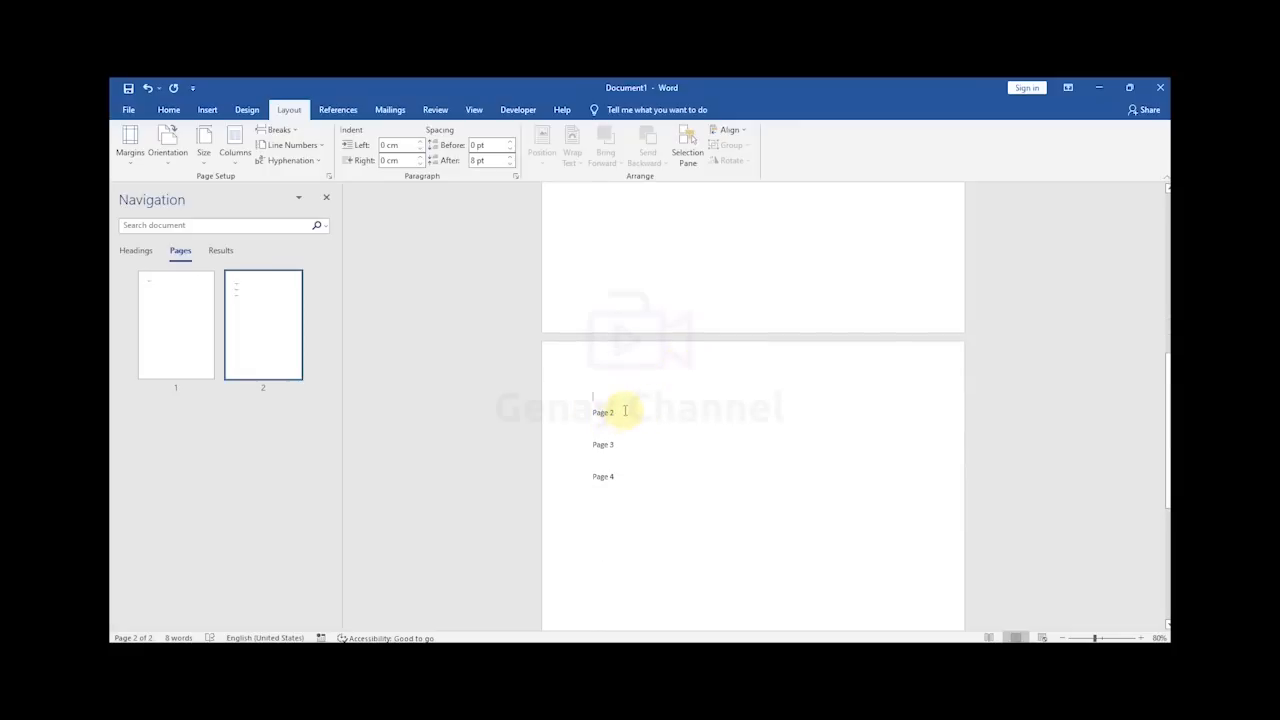
key("Delete")
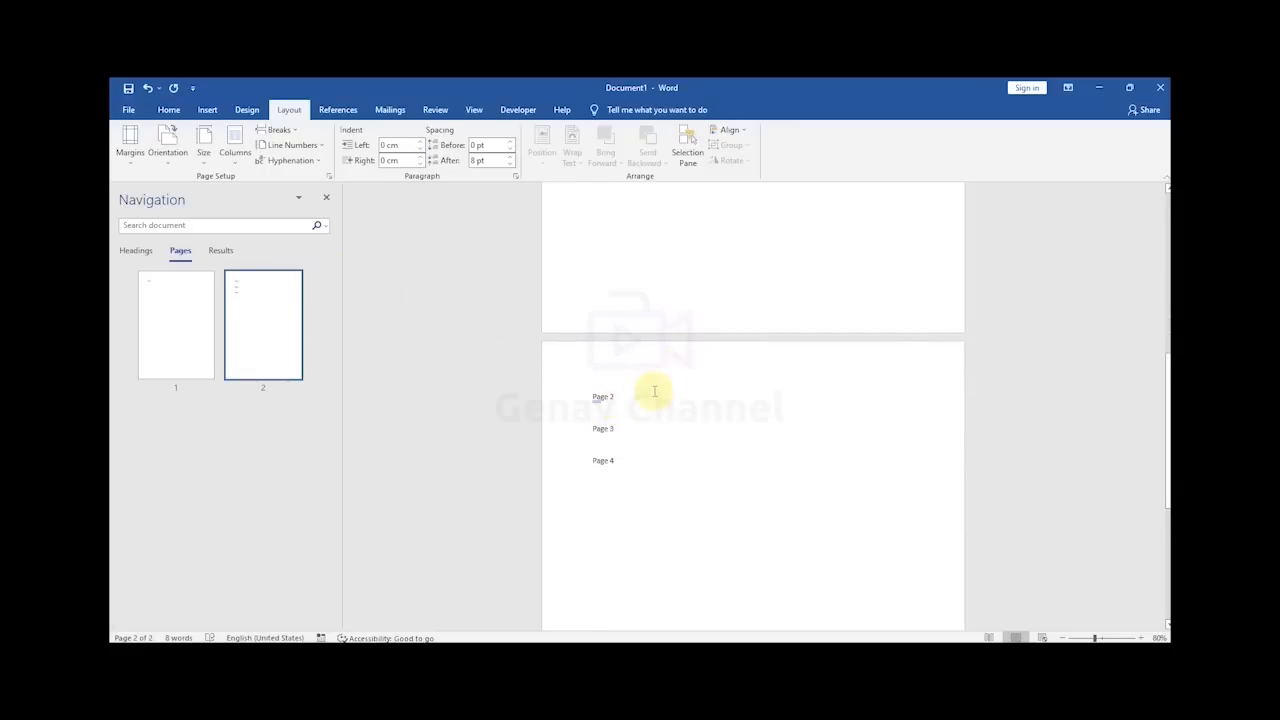
Step: Set the section starting at Page 2 to landscape orientation and compare the two pages
left_click(170, 160)
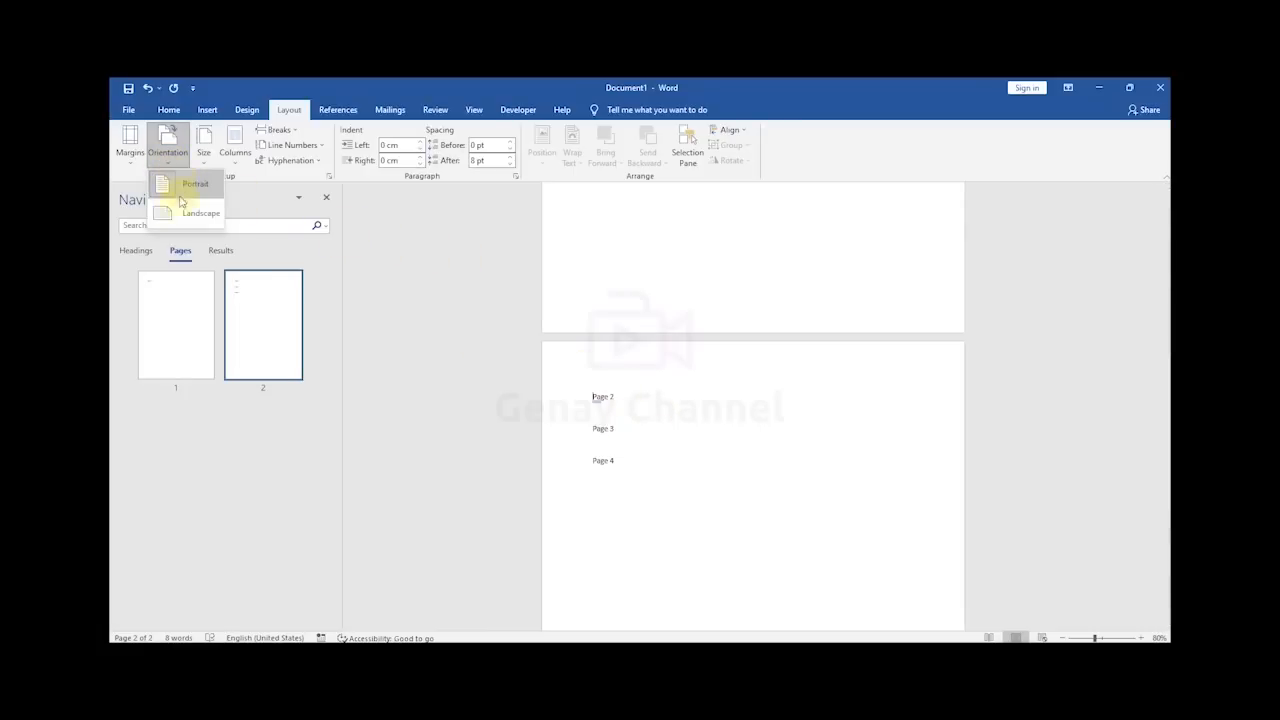
left_click(176, 213)
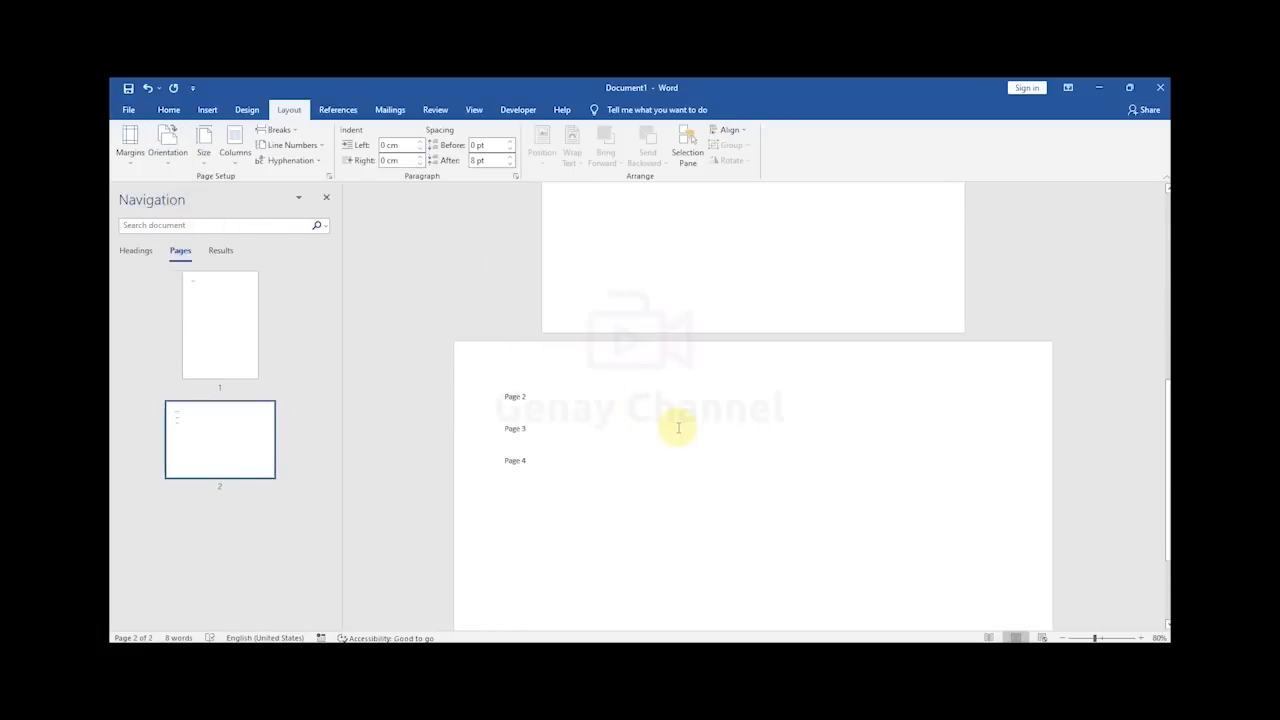
scroll(730, 431, "up", 2)
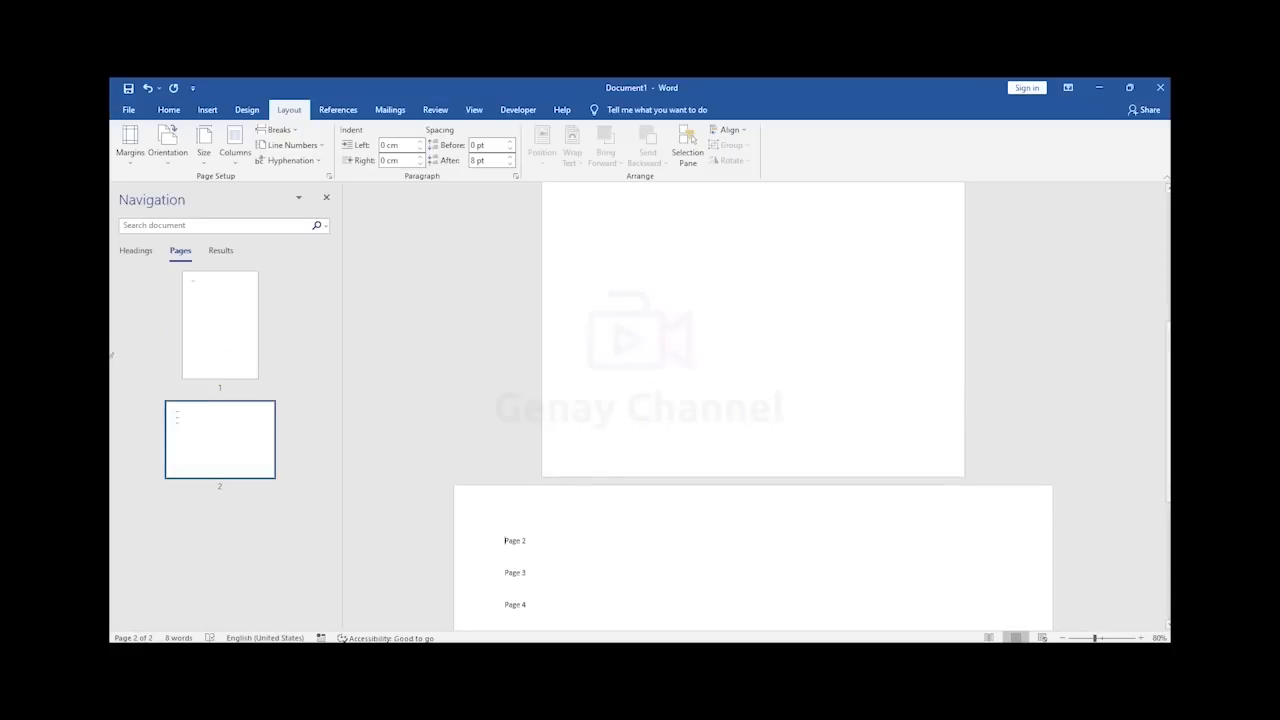
left_click(217, 327)
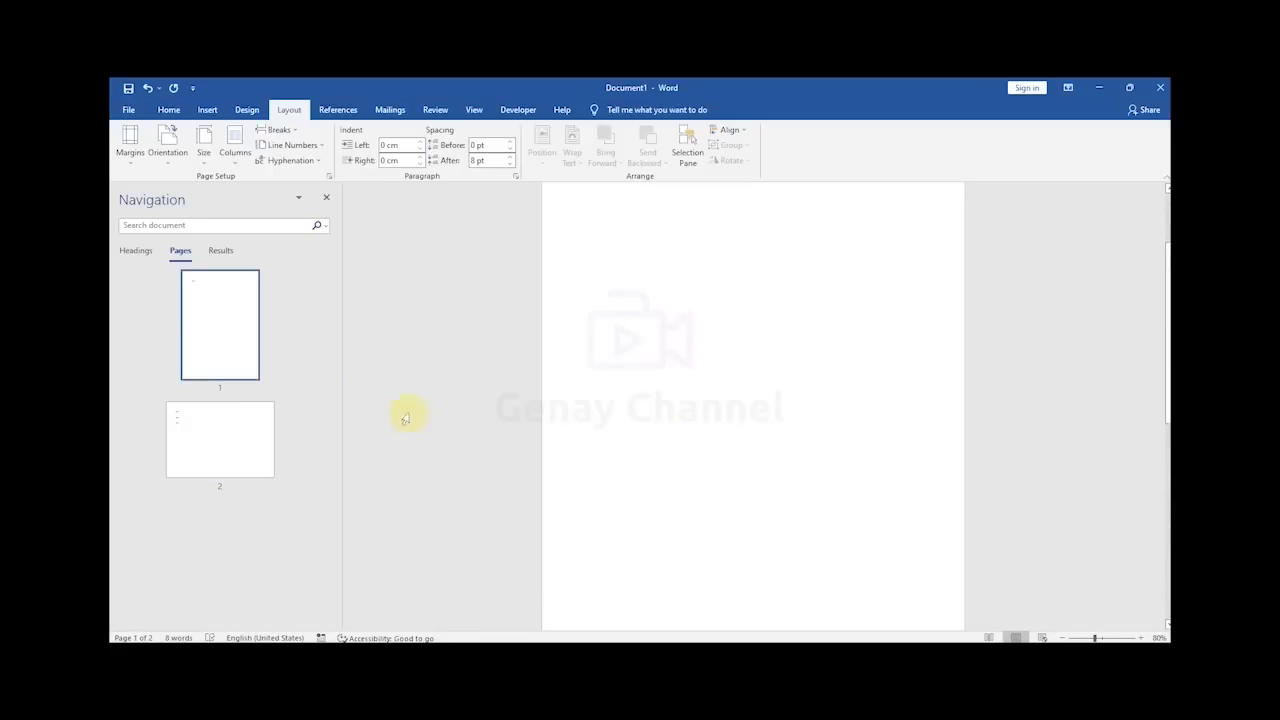
left_click(228, 438)
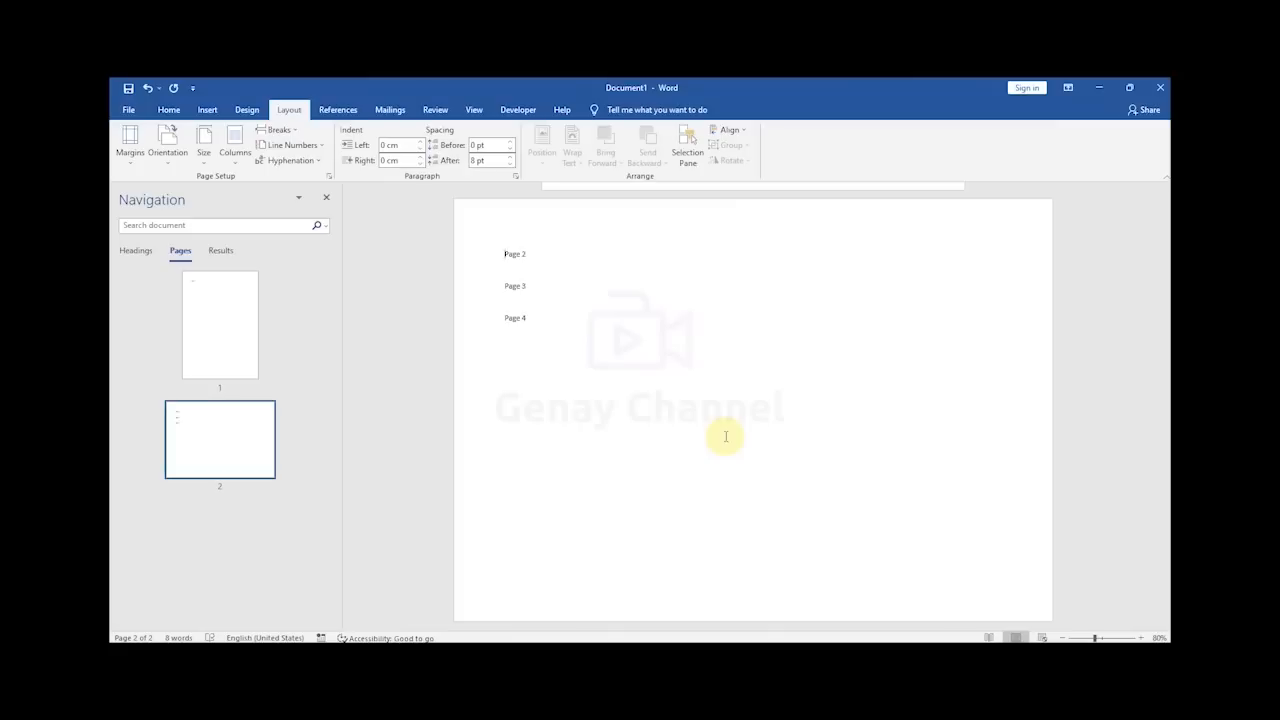
Step: Insert a Next Page section break after the Page 2 line and delete the empty line above Page 3
scroll(726, 436, "up", 3)
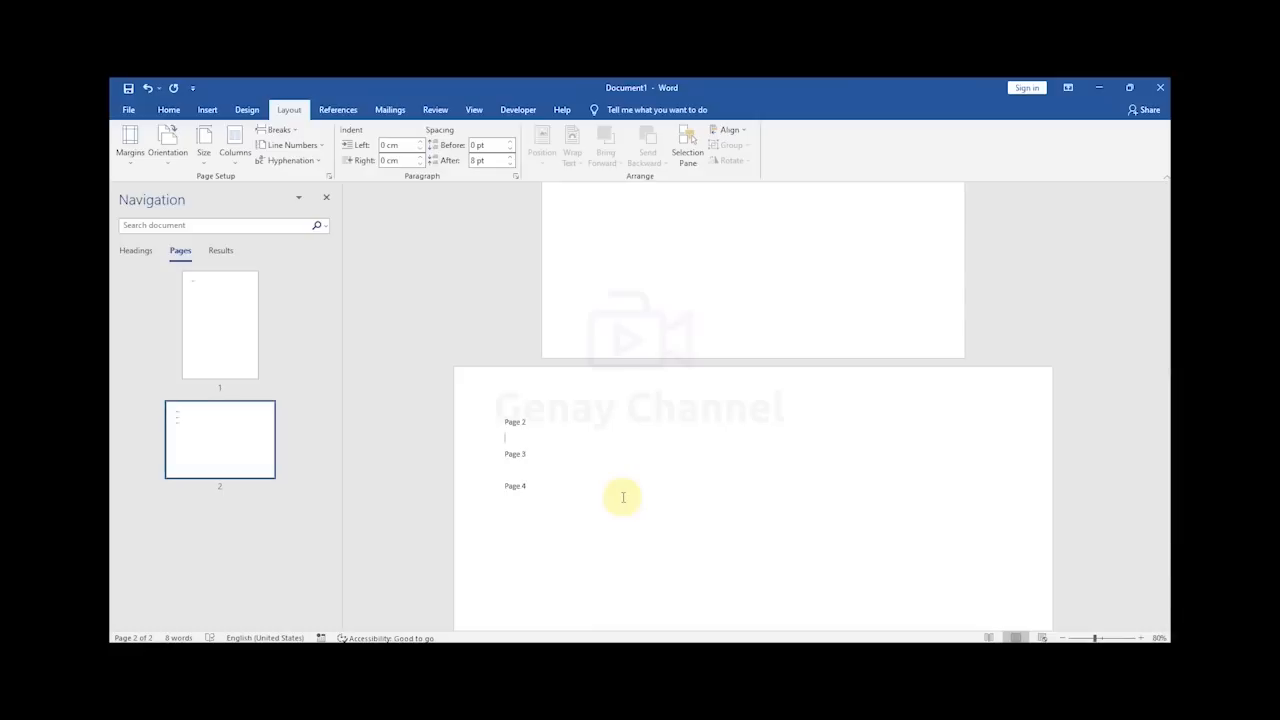
left_click(282, 130)
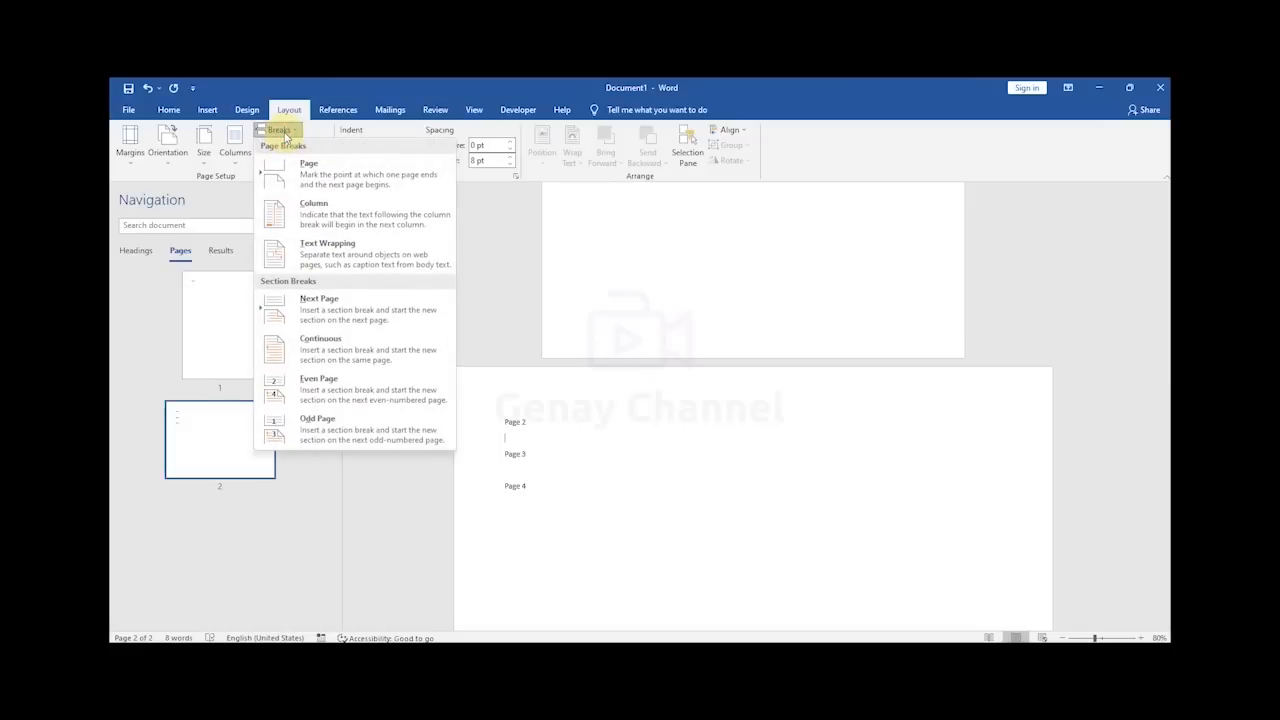
left_click(318, 303)
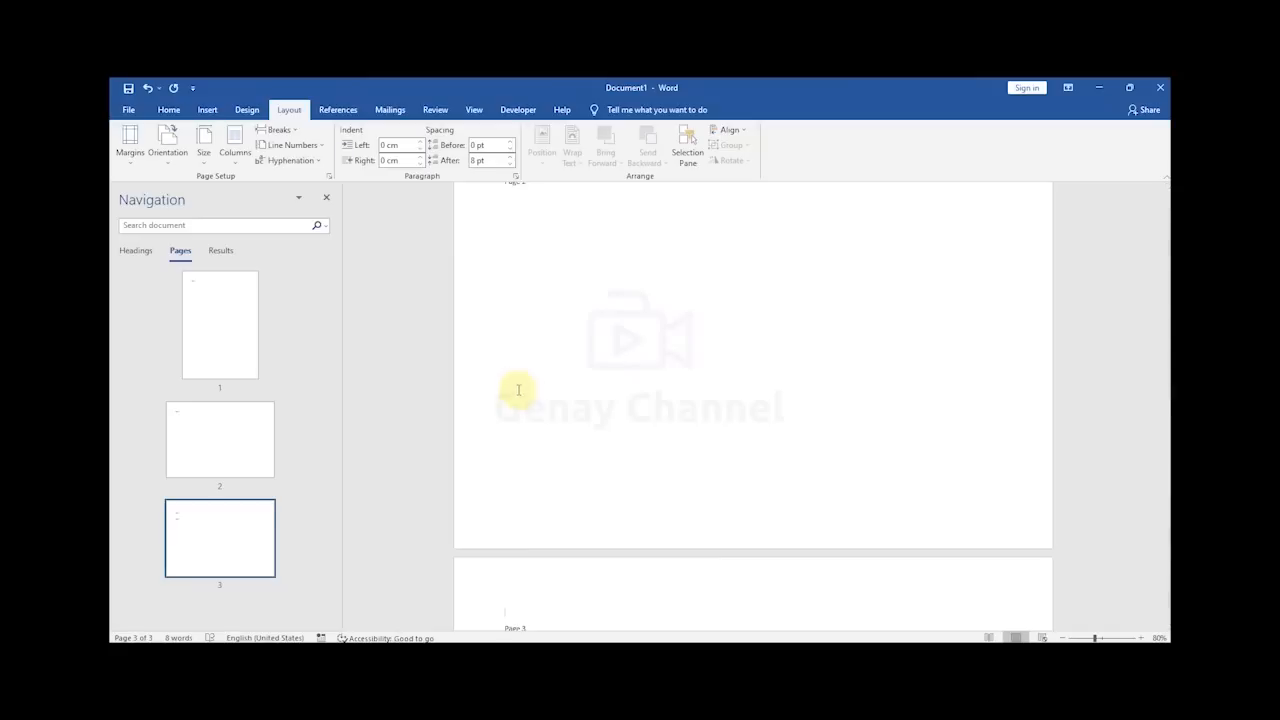
left_click(272, 130)
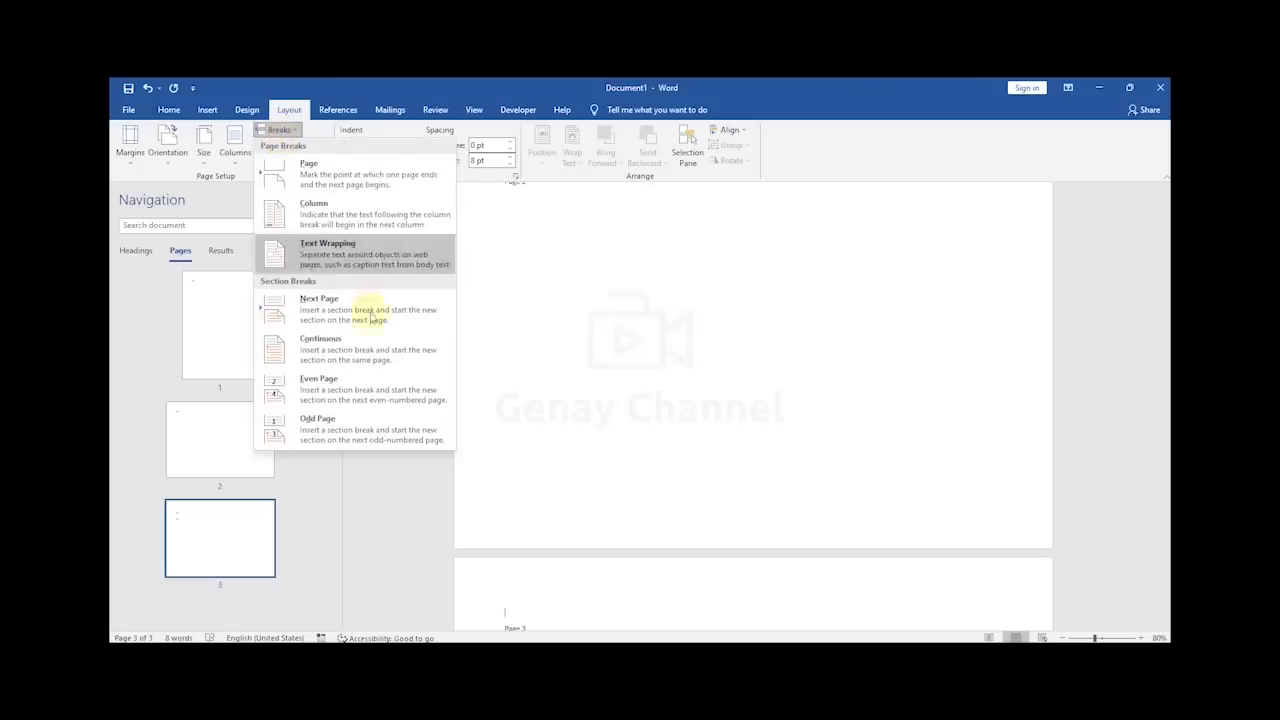
left_click(340, 318)
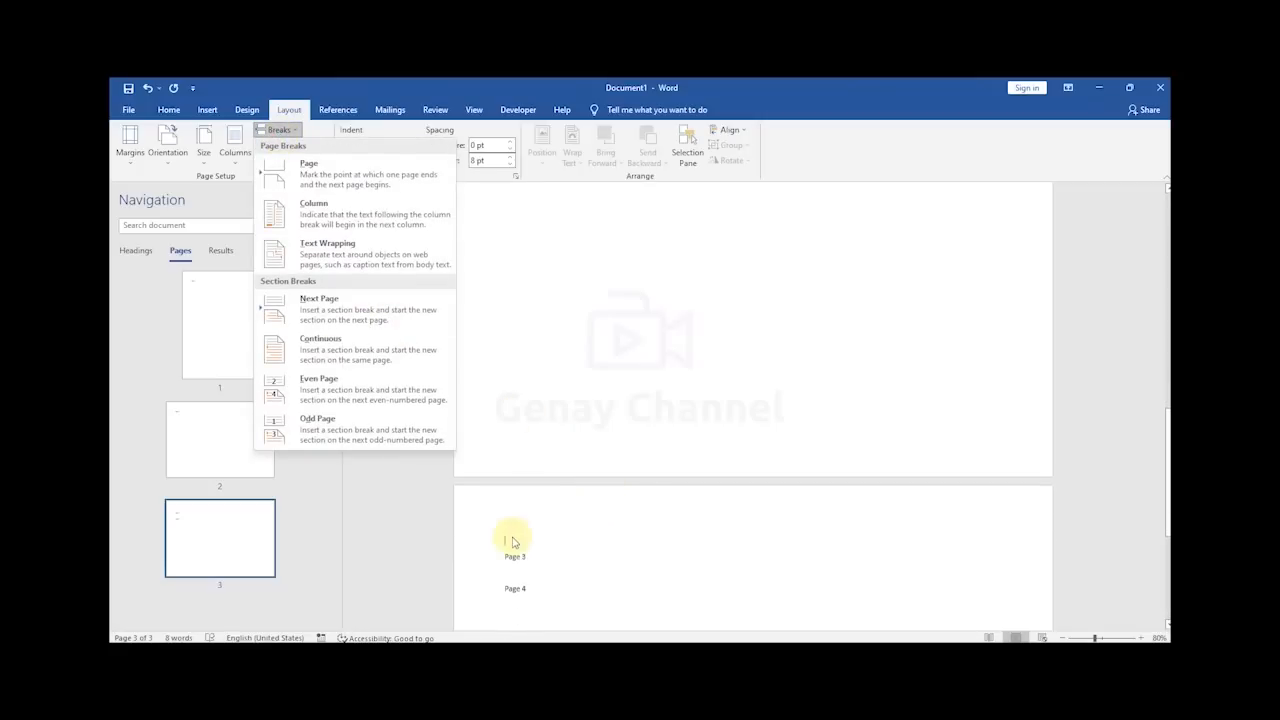
left_click(507, 536)
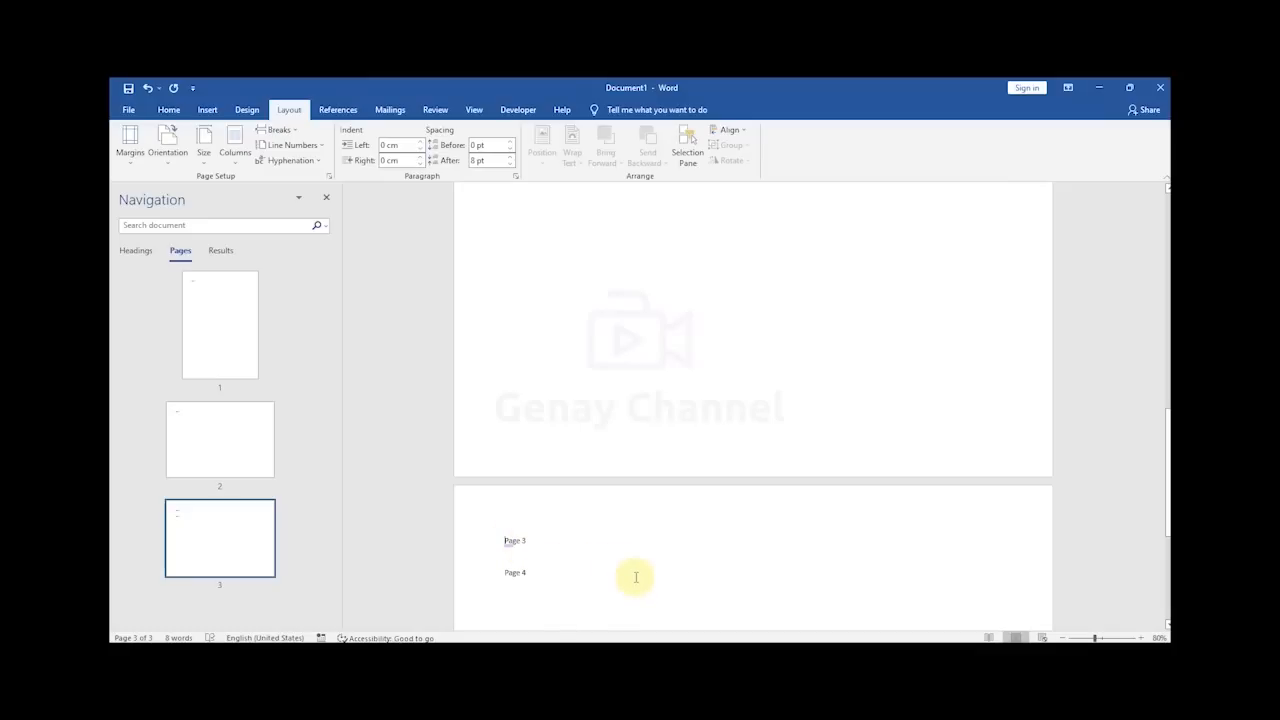
Step: Set the section starting at Page 3 to portrait orientation and Legal paper size
left_click(167, 150)
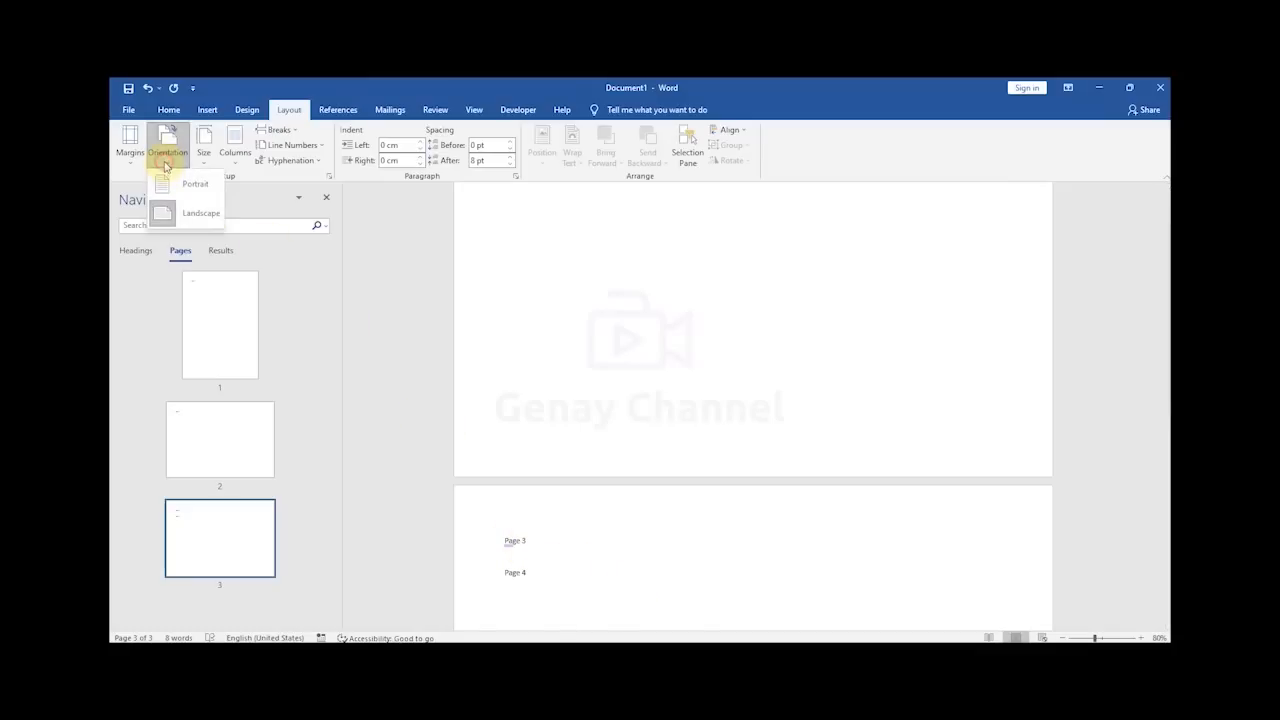
left_click(188, 188)
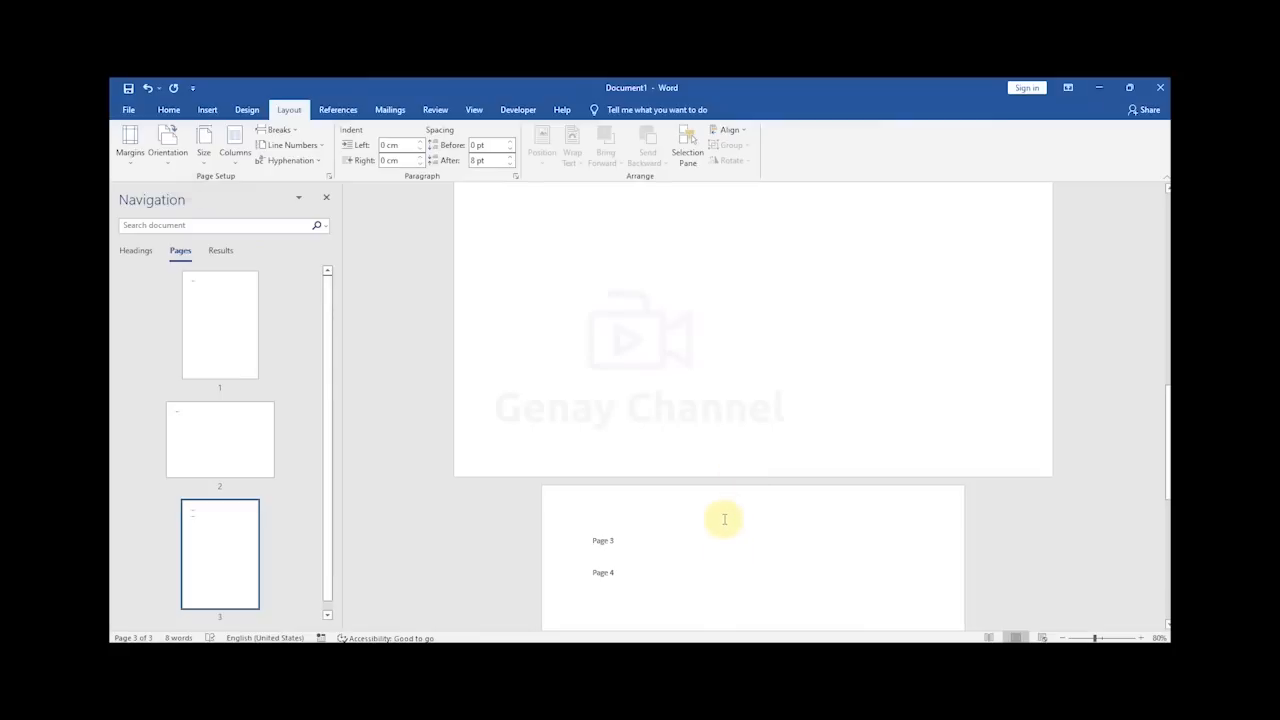
left_click(167, 155)
left_click(206, 155)
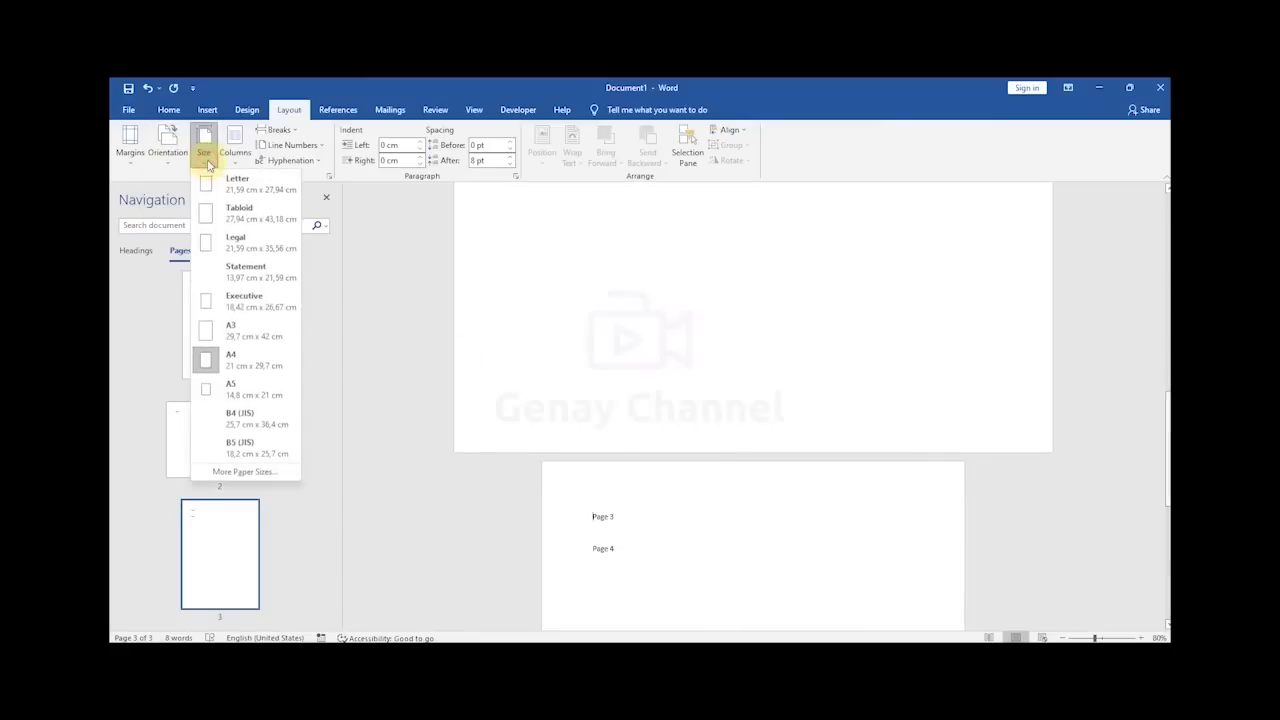
left_click(243, 249)
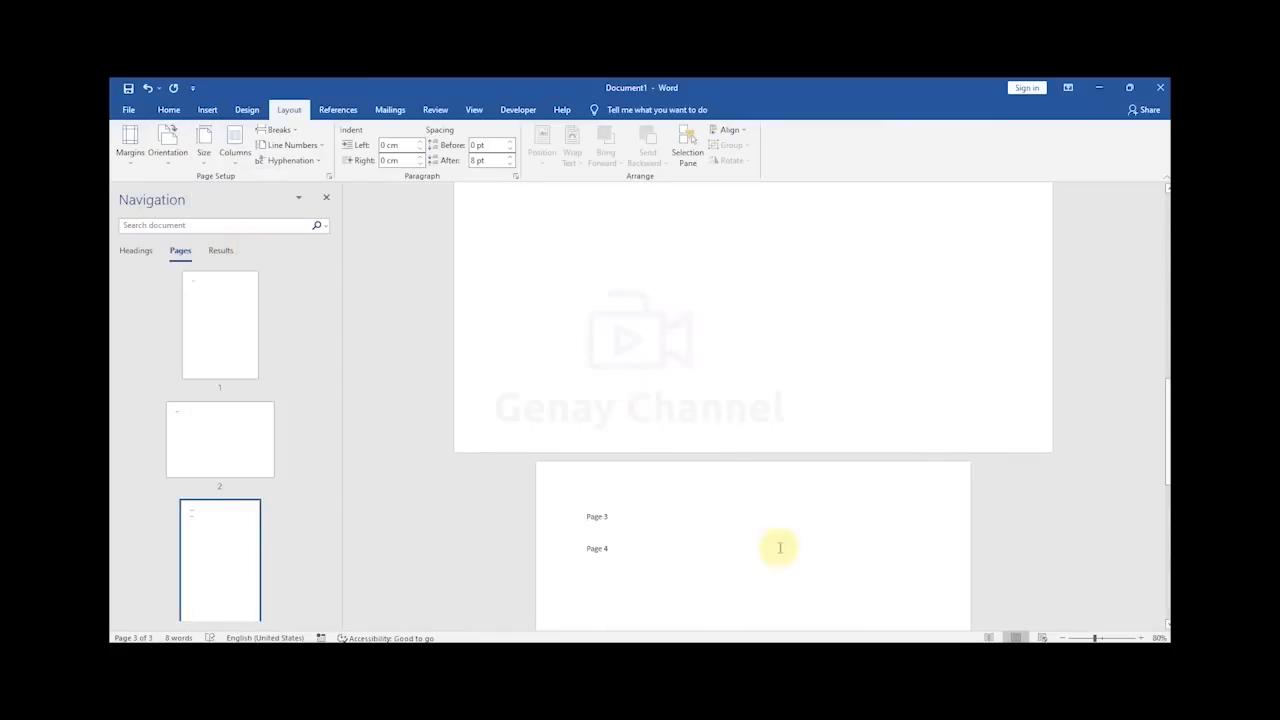
Step: Keep Legal paper for the Page 3 section and move Page 4 into its own section with a Next Page break, without the empty line
left_click(204, 152)
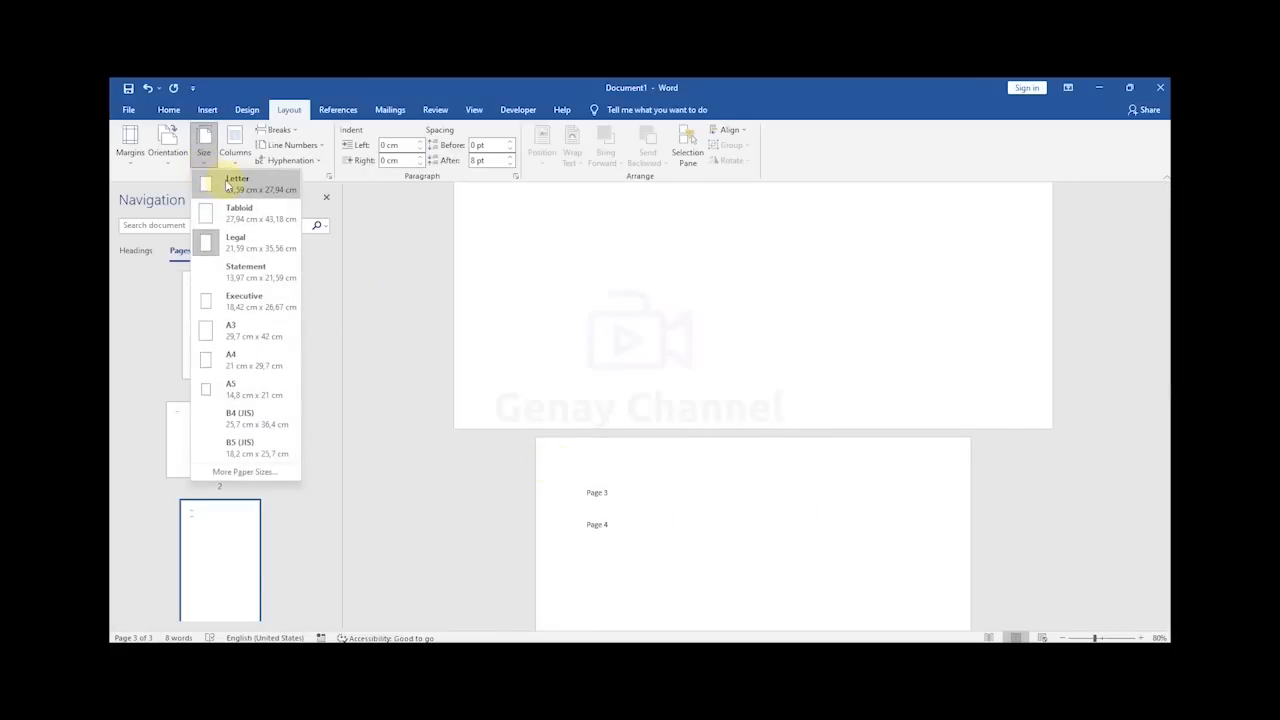
left_click(265, 251)
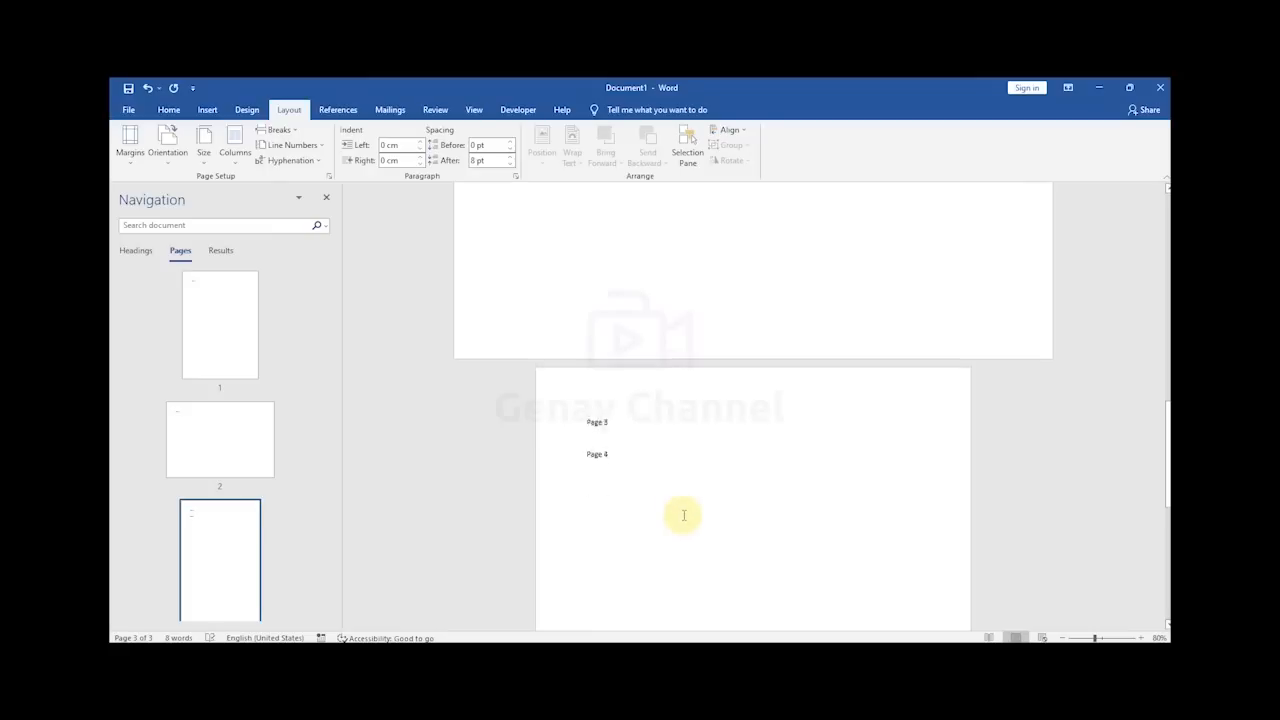
left_click(594, 411)
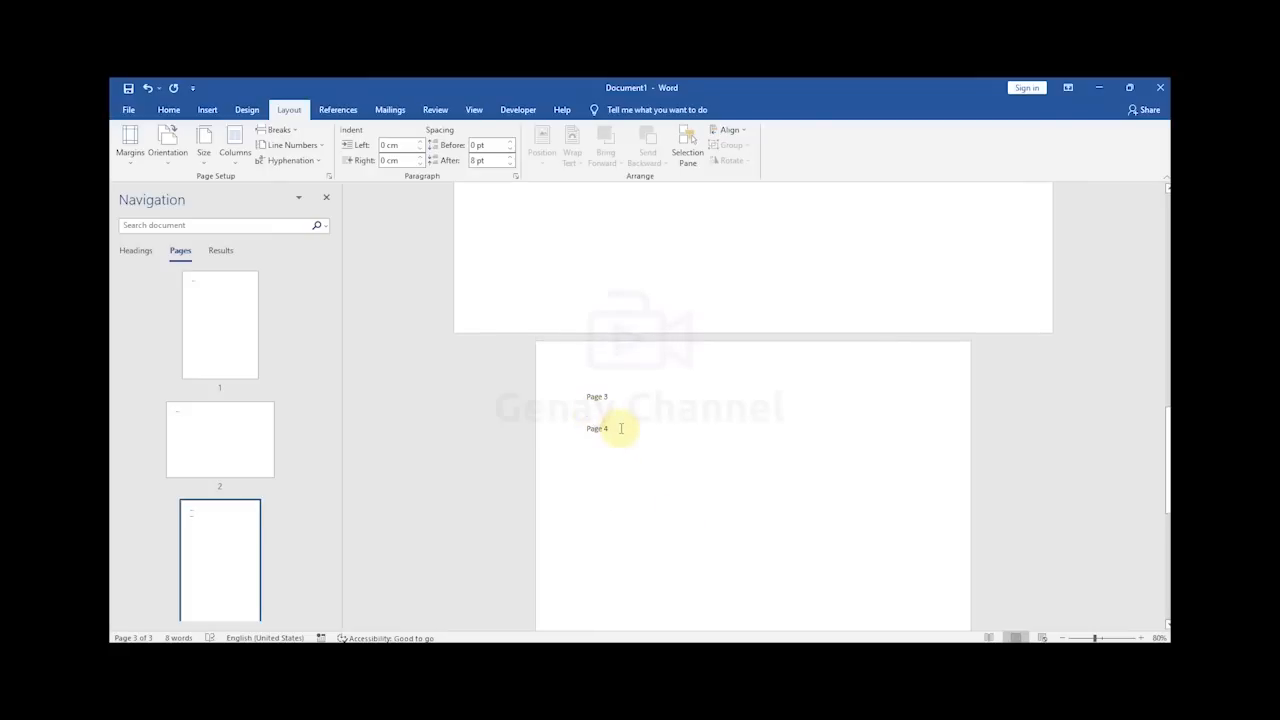
key("BackSpace")
left_click(279, 131)
left_click(313, 302)
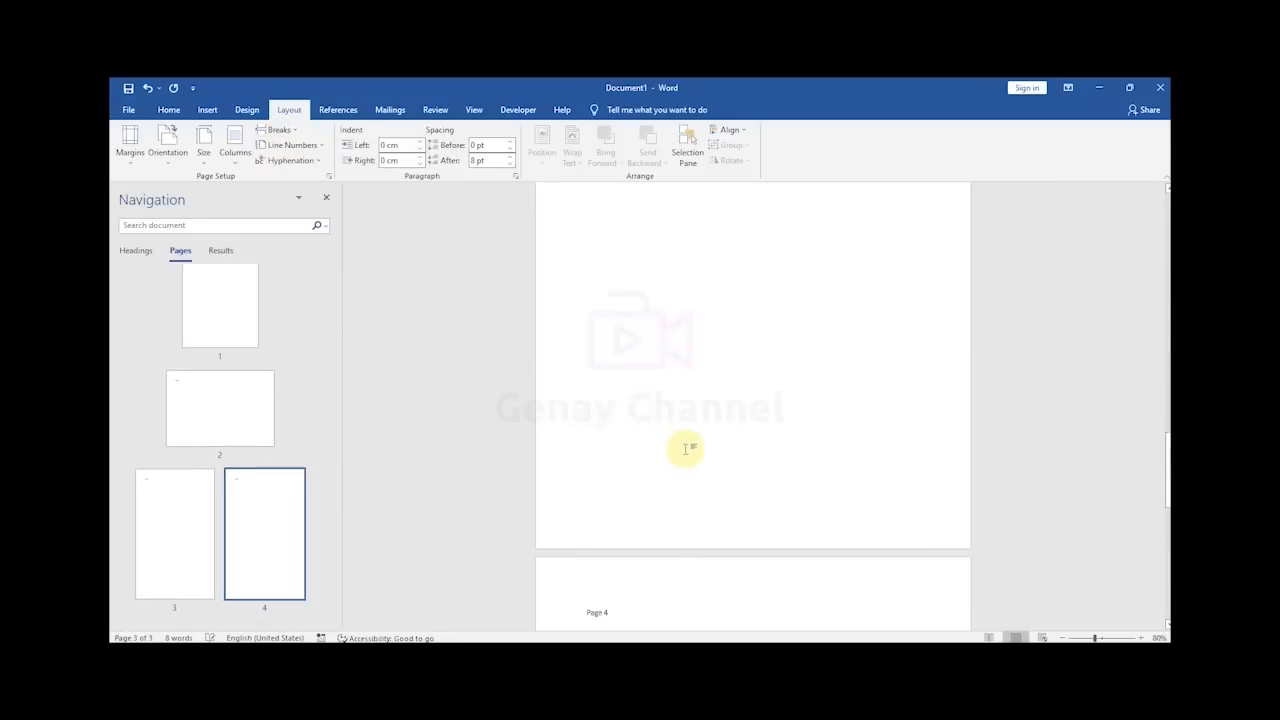
Step: Set the section starting at Page 4 to landscape orientation and check its orientation and paper size settings
scroll(686, 449, "down", 1)
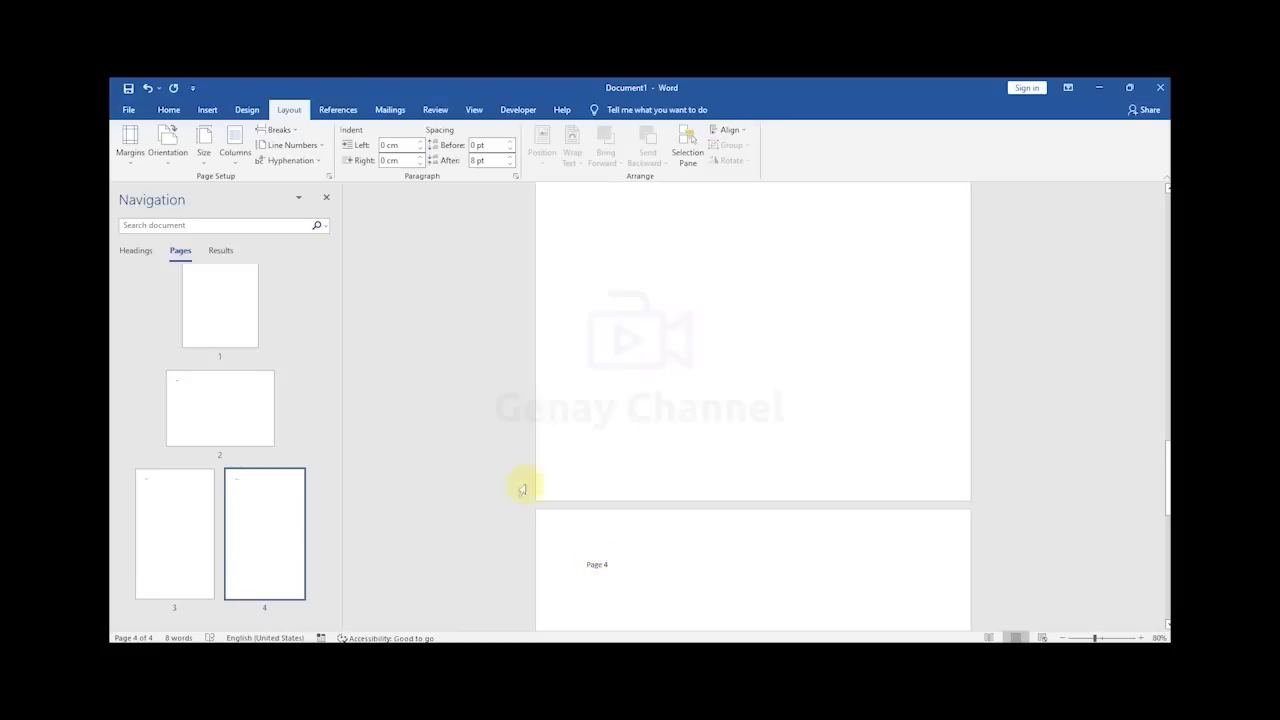
left_click(170, 168)
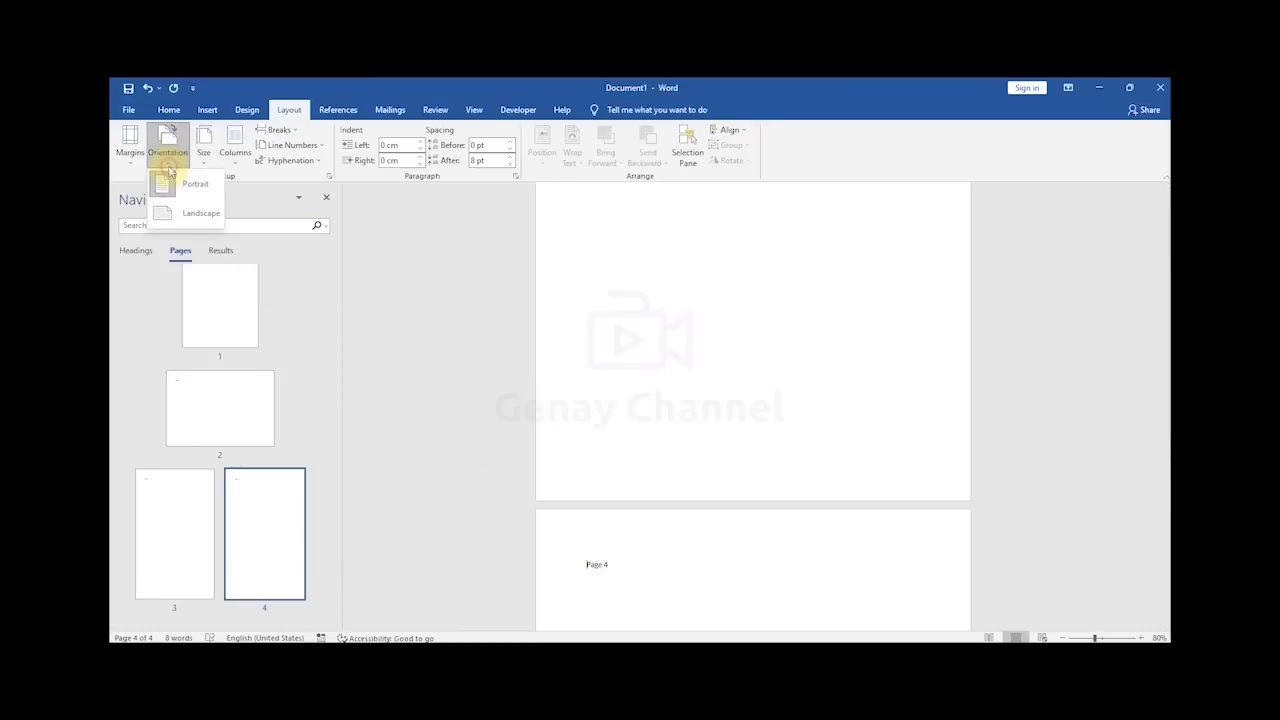
left_click(195, 212)
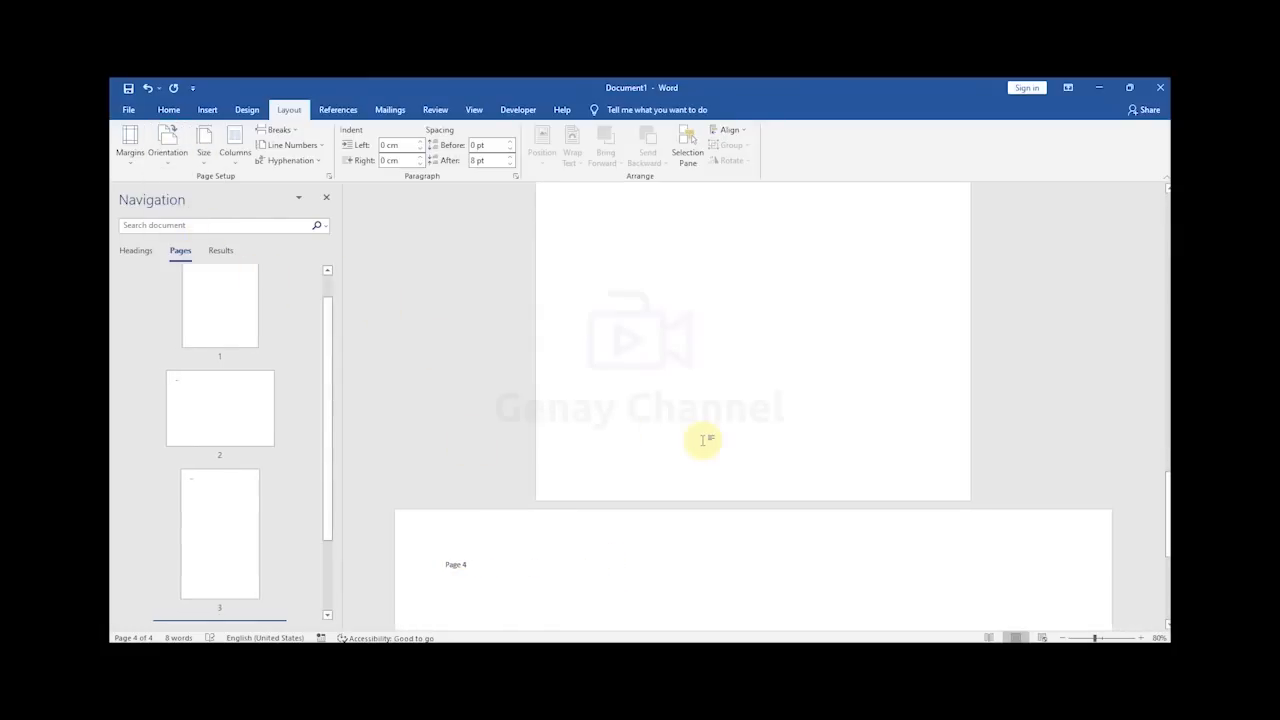
scroll(703, 440, "down", 4)
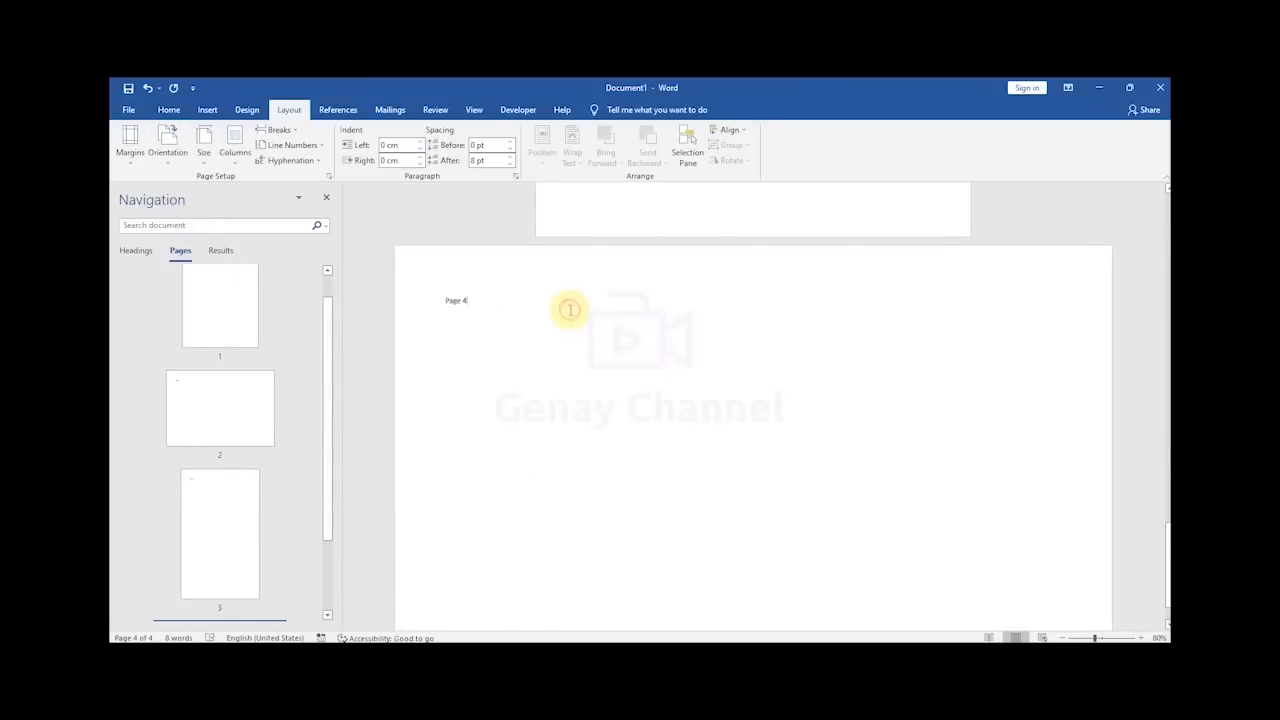
left_click(167, 145)
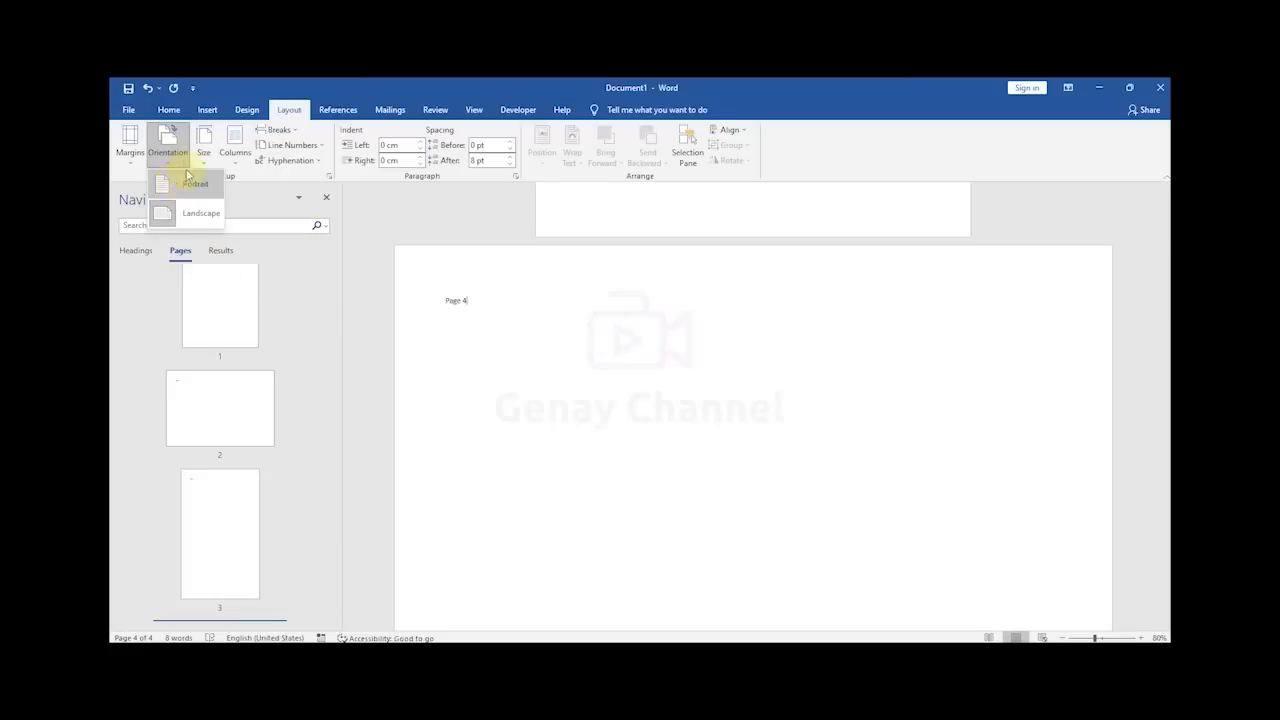
left_click(203, 145)
left_click(203, 145)
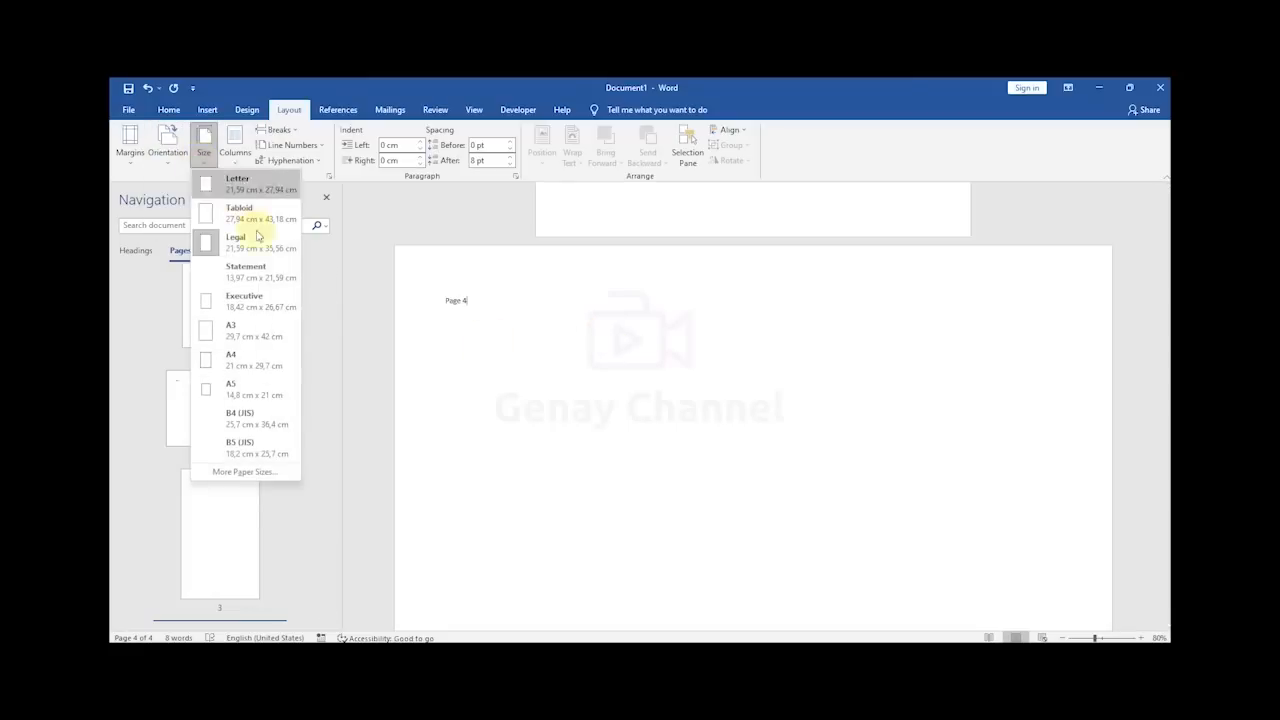
left_click(616, 399)
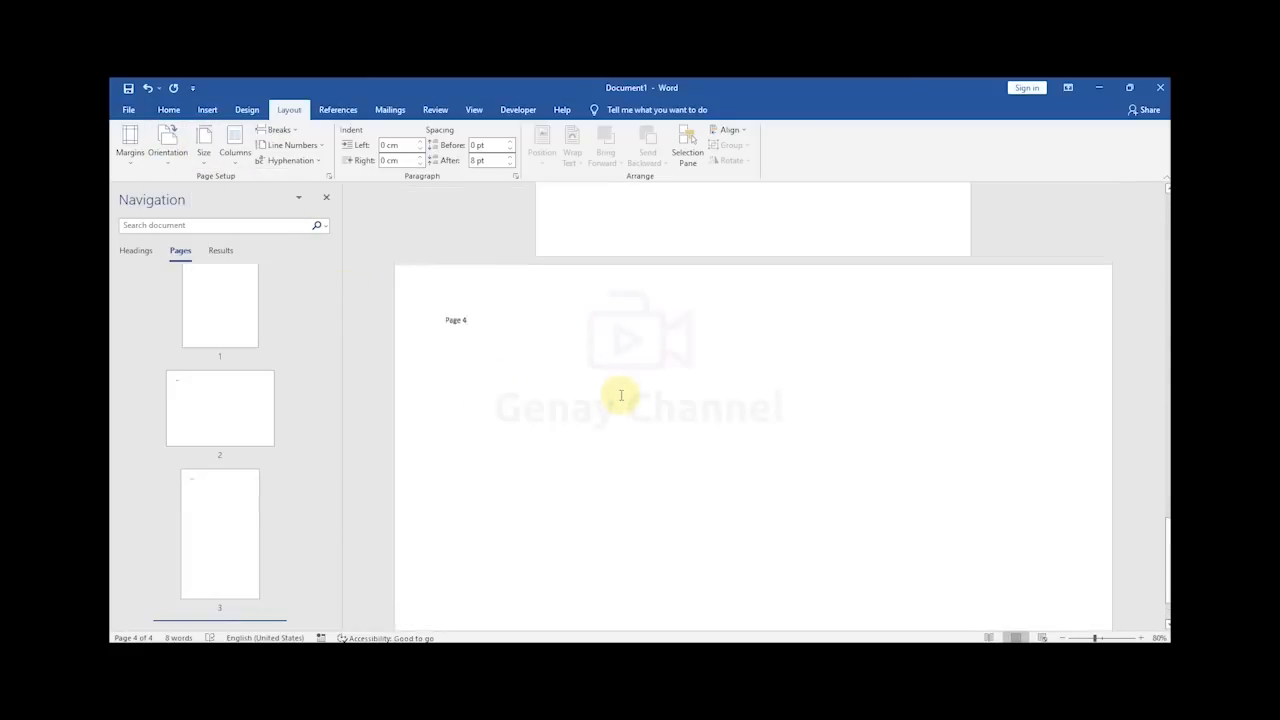
Step: Add a new line reading "Page 5" directly below the Page 4 line
scroll(612, 385, "down", 1)
key("Return")
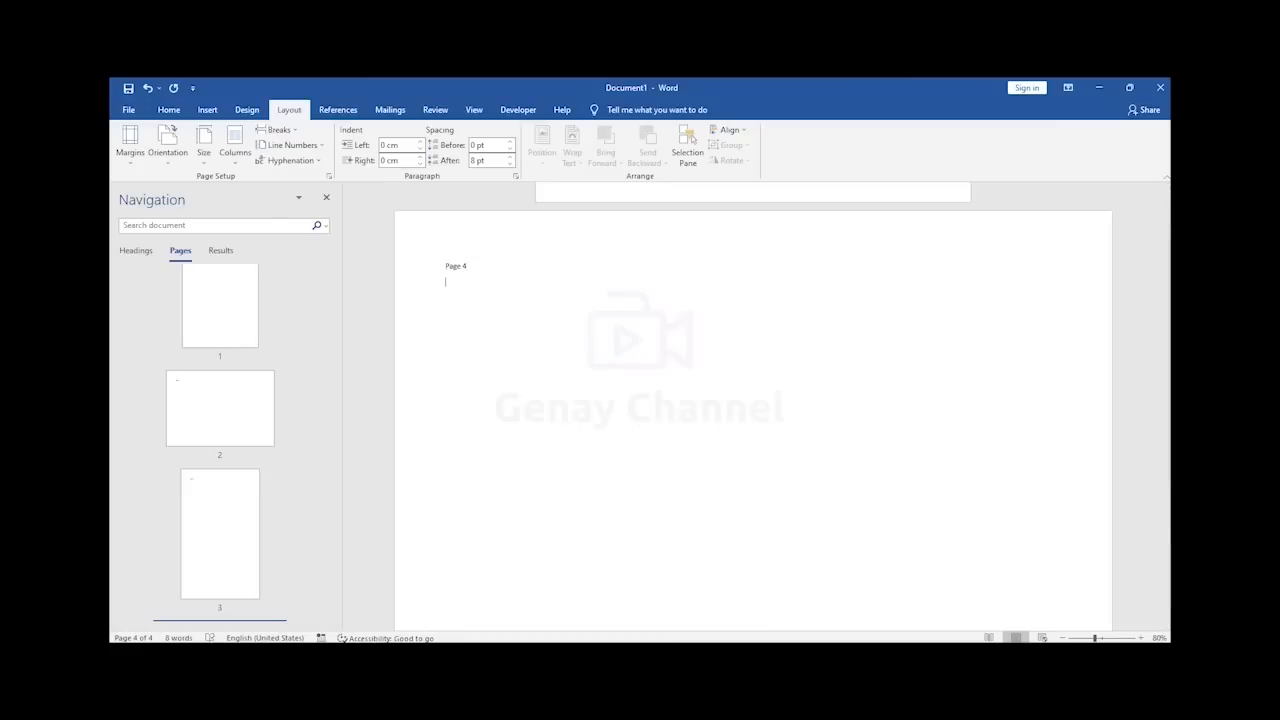
type("Page 5")
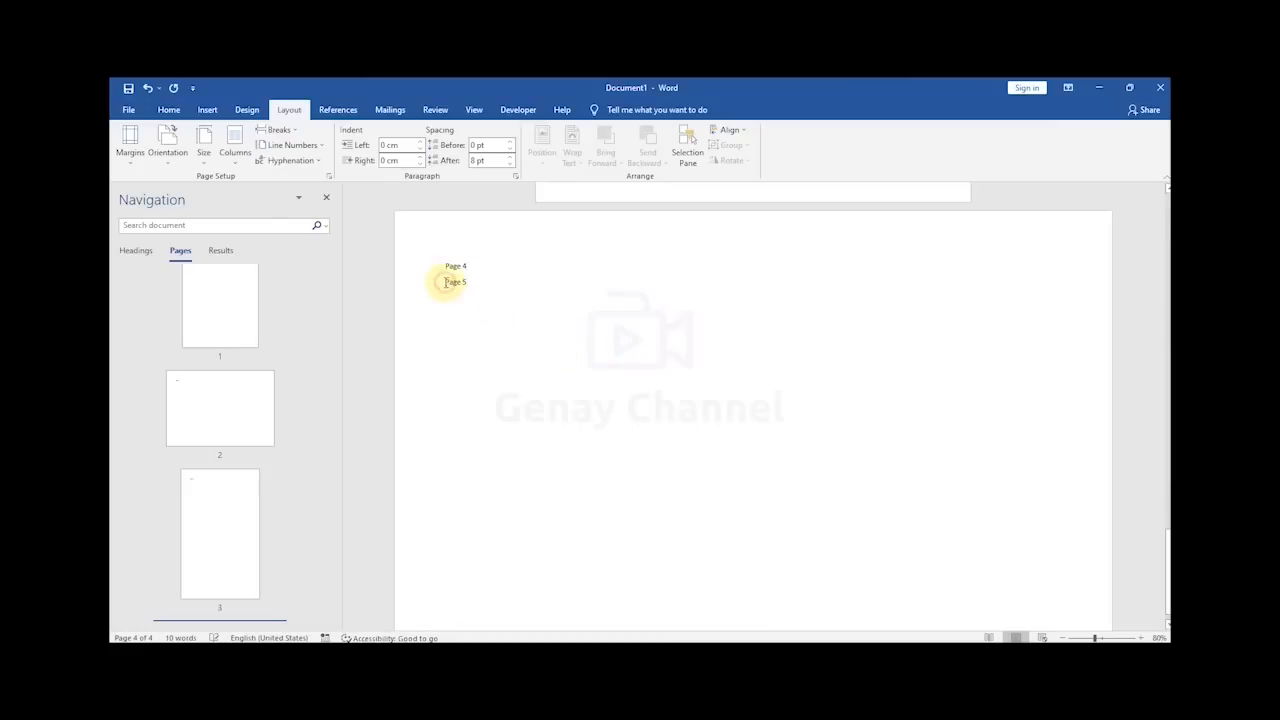
Step: Set the section containing Page 4 and Page 5 to Letter paper size with landscape orientation
left_click(171, 167)
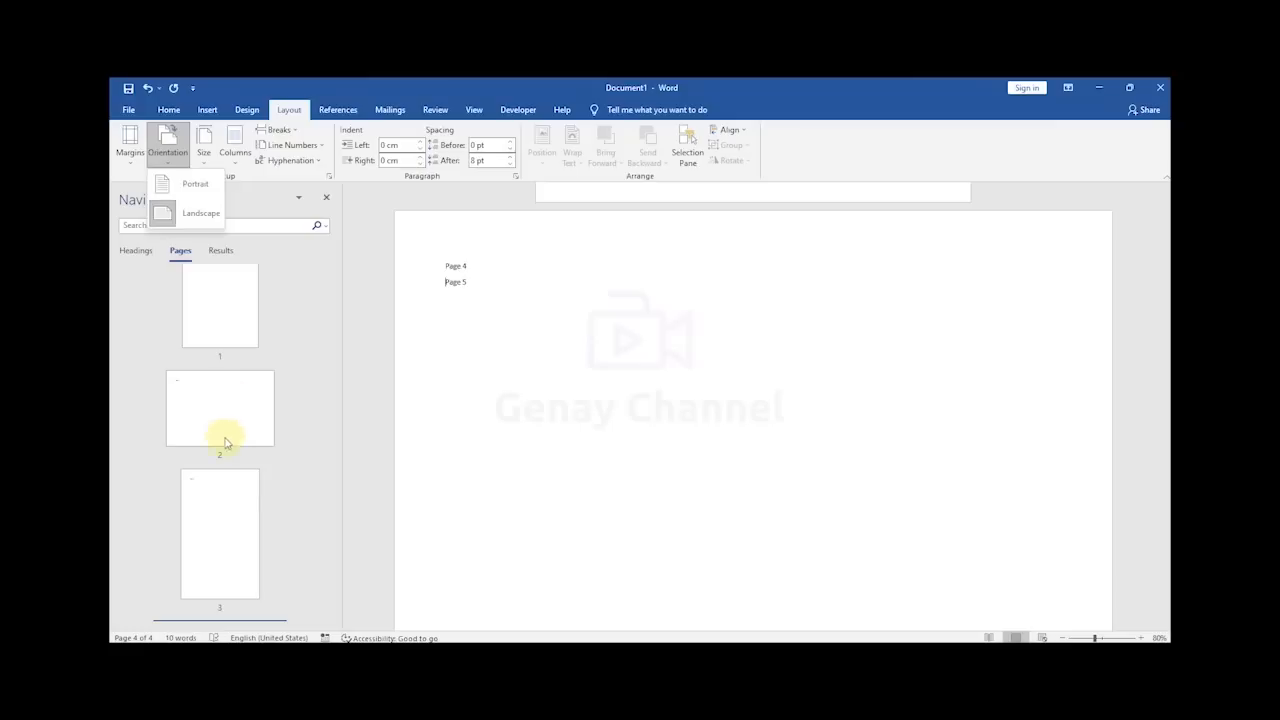
scroll(230, 487, "down", 2)
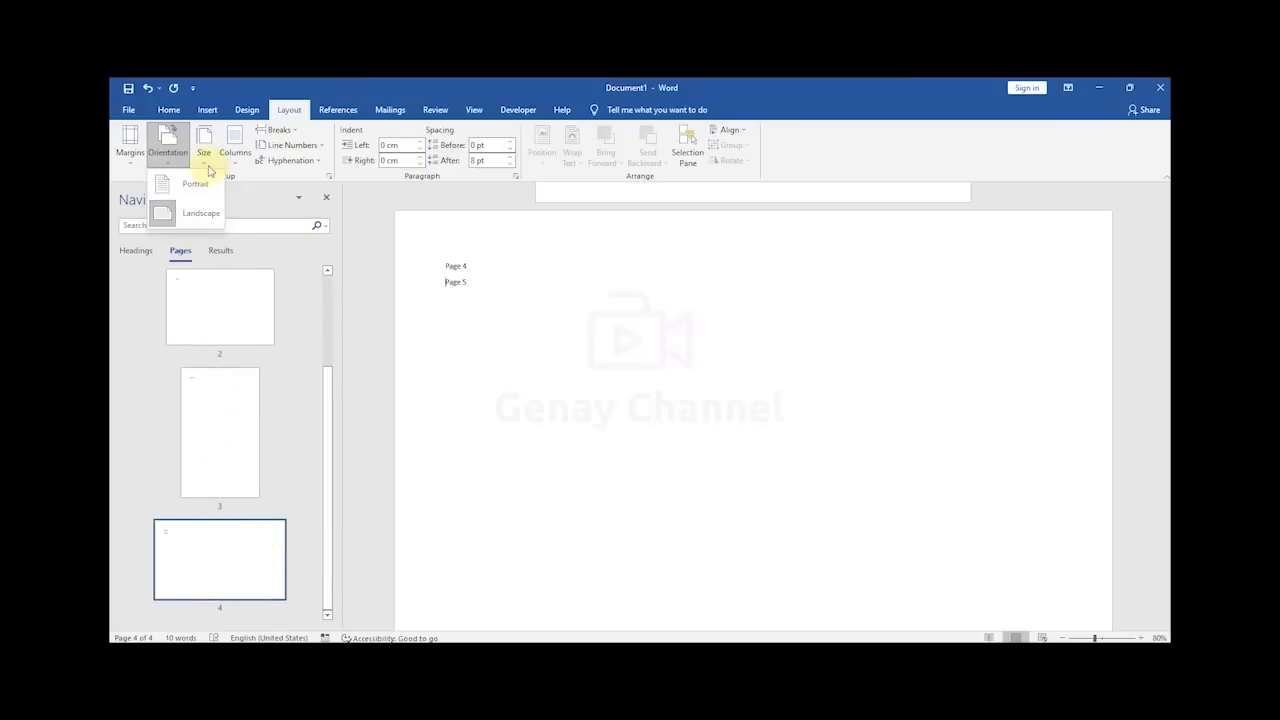
left_click(204, 152)
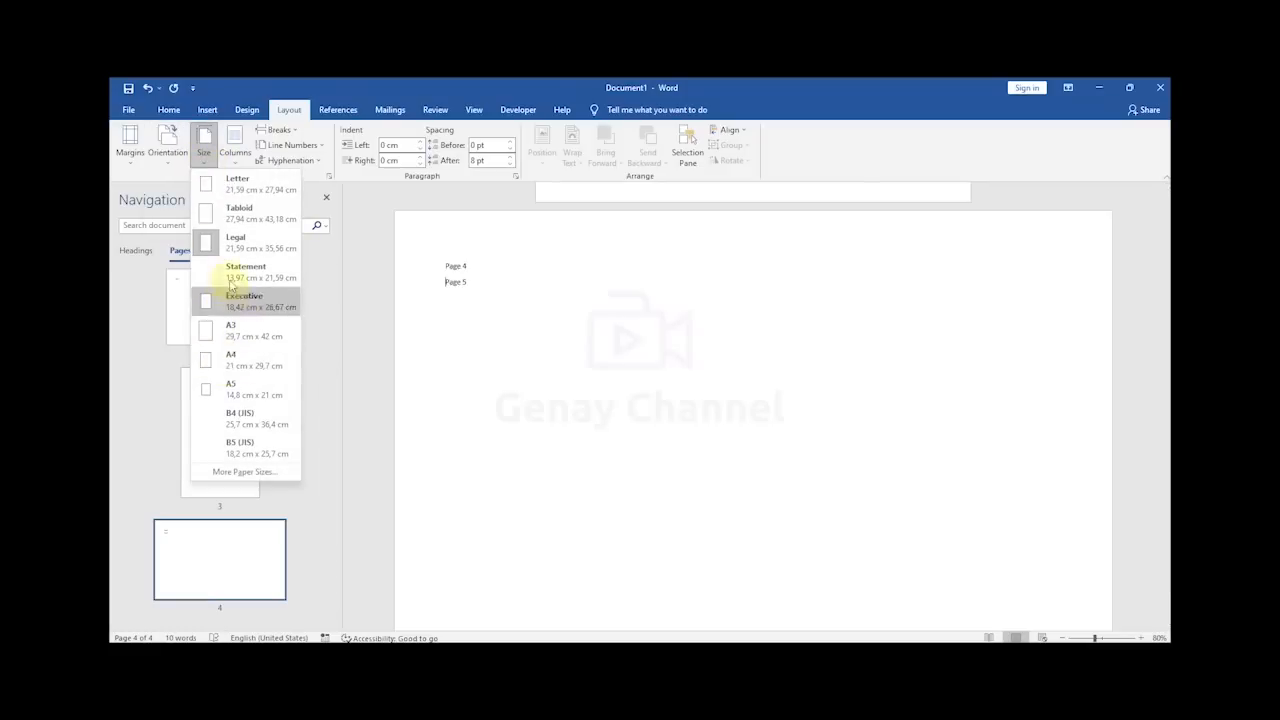
left_click(230, 186)
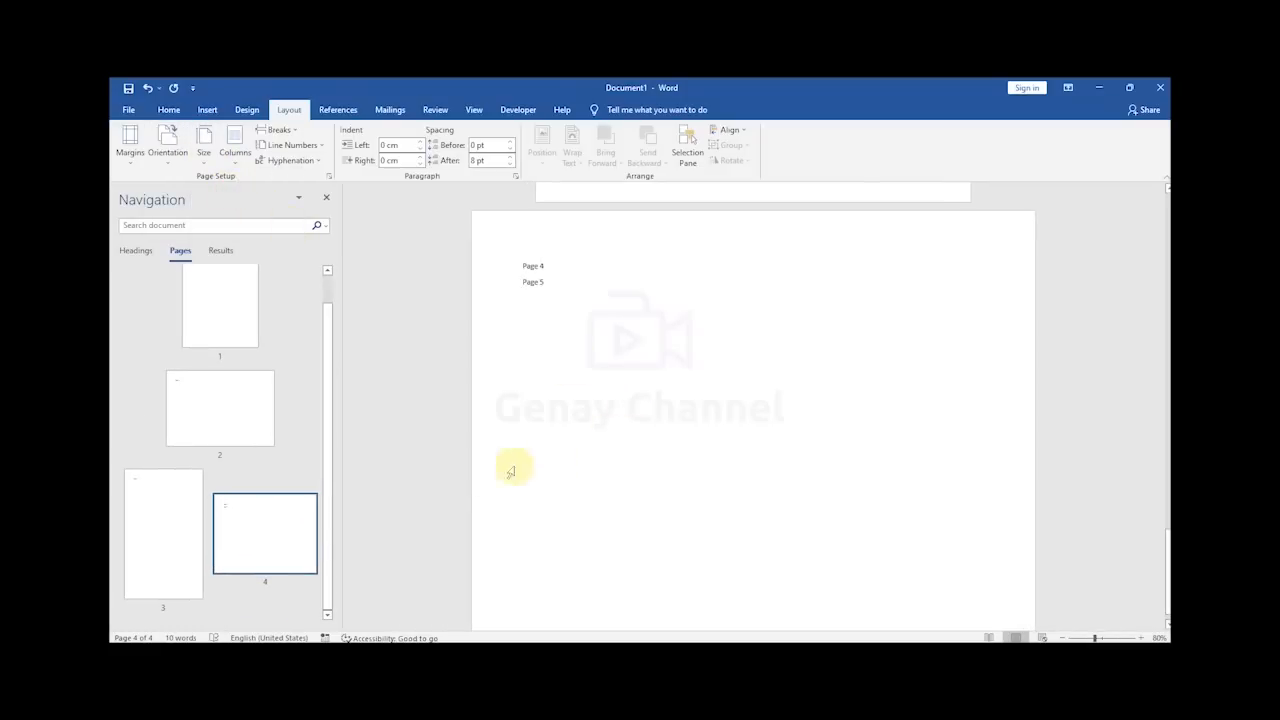
left_click(167, 147)
left_click(184, 213)
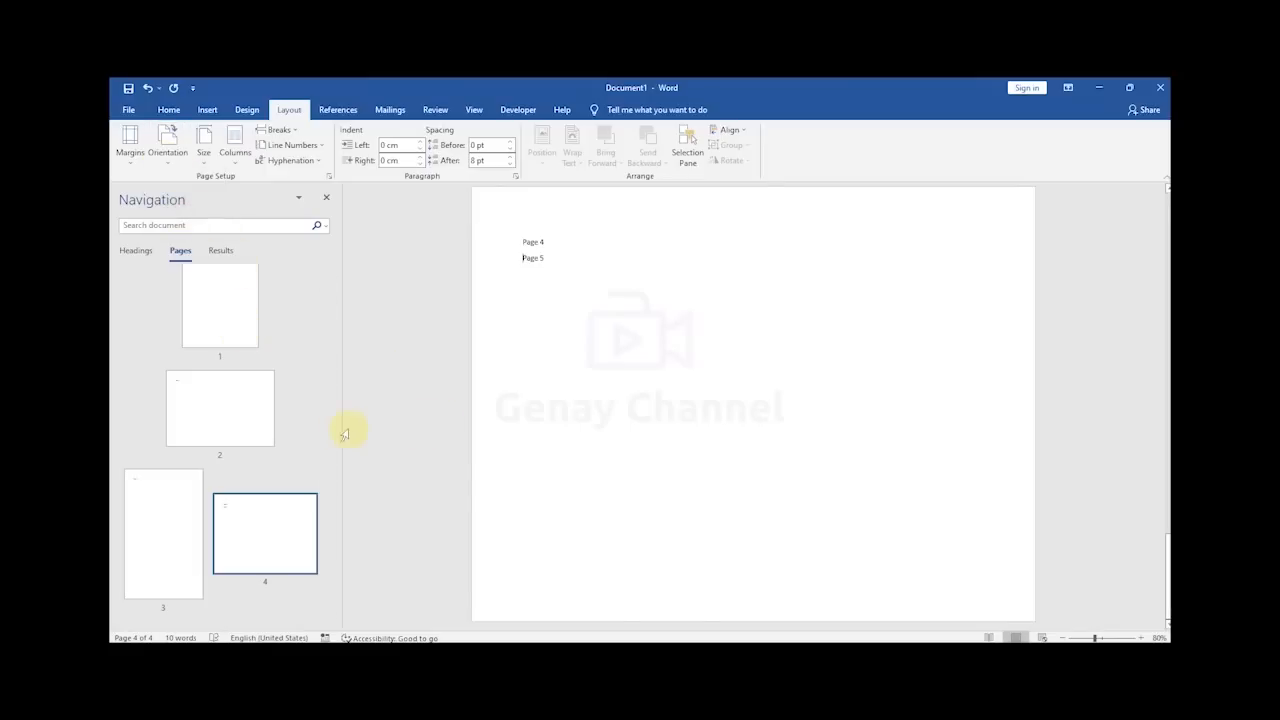
Step: Narrow the Navigation pane so the page thumbnails stack in a single column
left_click_drag(340, 430, 289, 434)
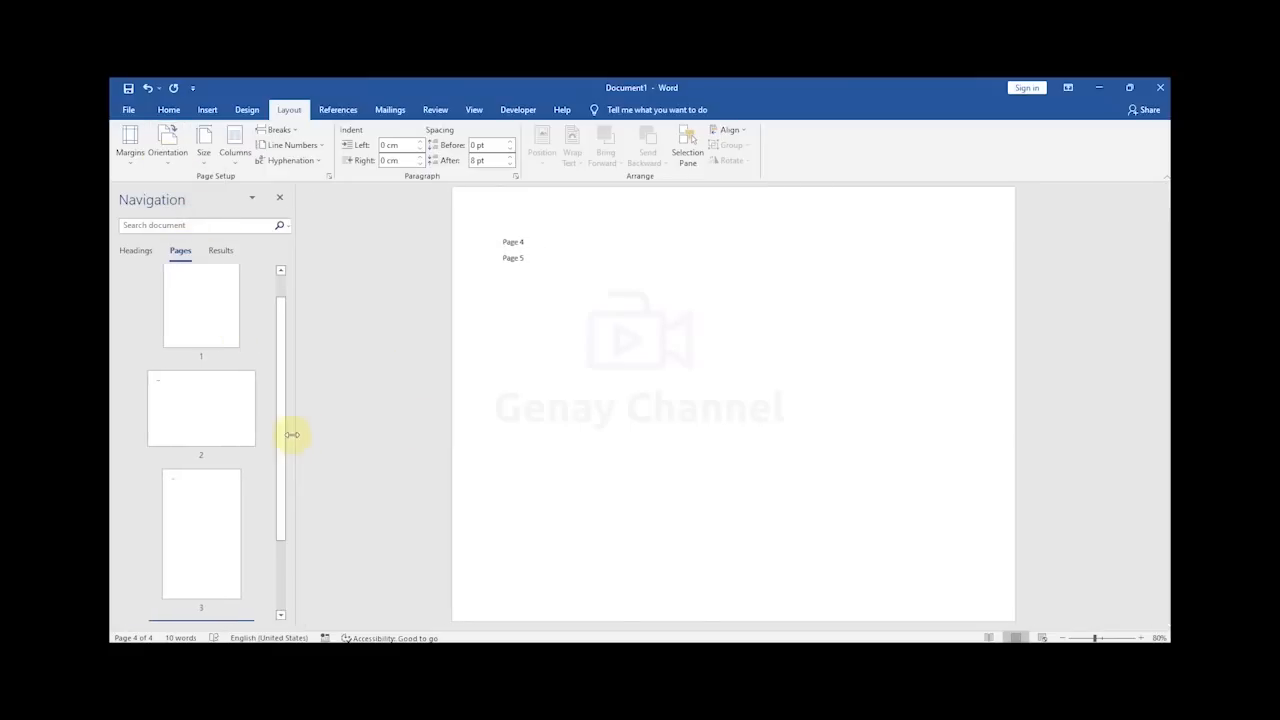
scroll(810, 424, "up", 2)
scroll(810, 424, "up", 5)
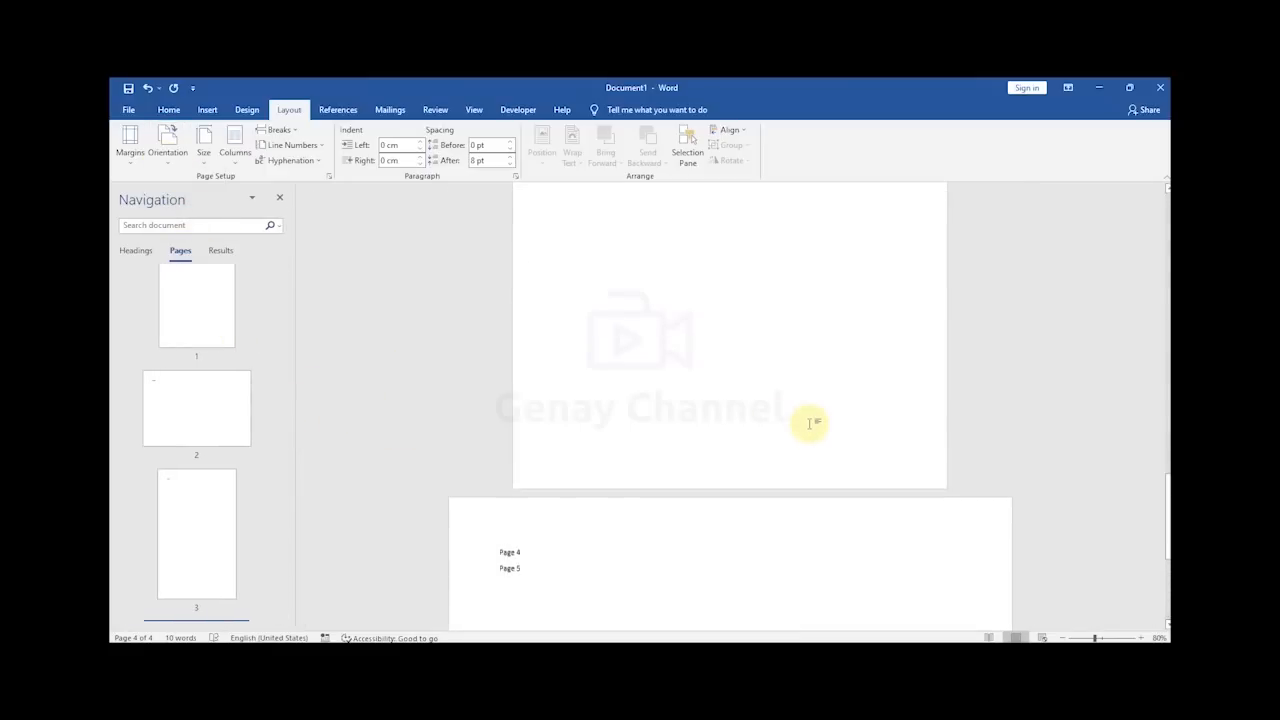
scroll(160, 400, "up", 1)
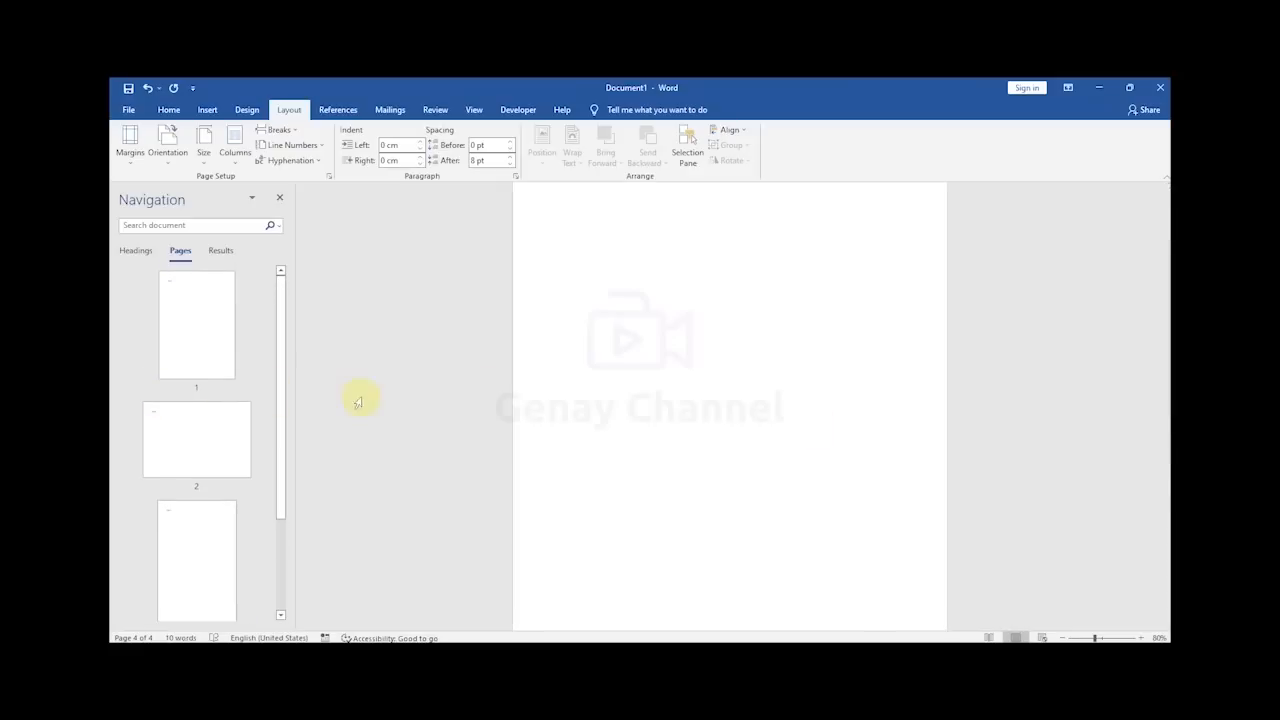
scroll(775, 394, "down", 1)
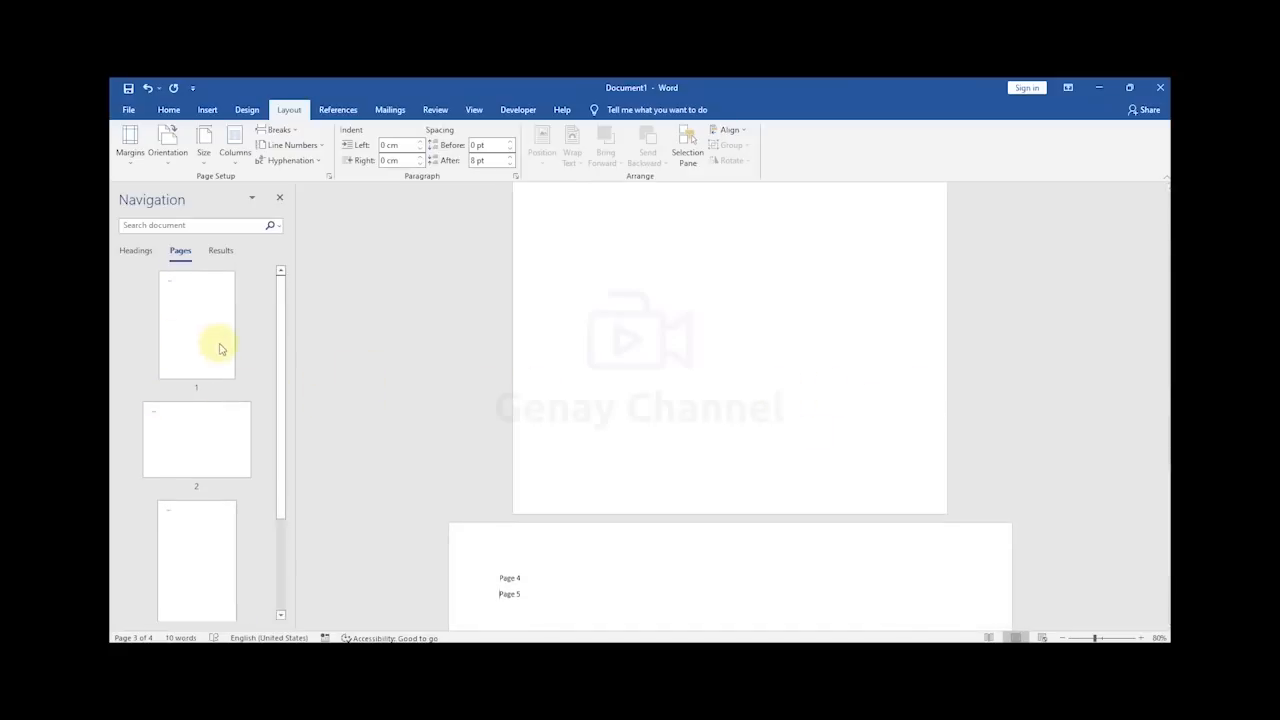
Step: Go to page 1 and page 2 in turn and check the orientation and paper size set for each
left_click(216, 344)
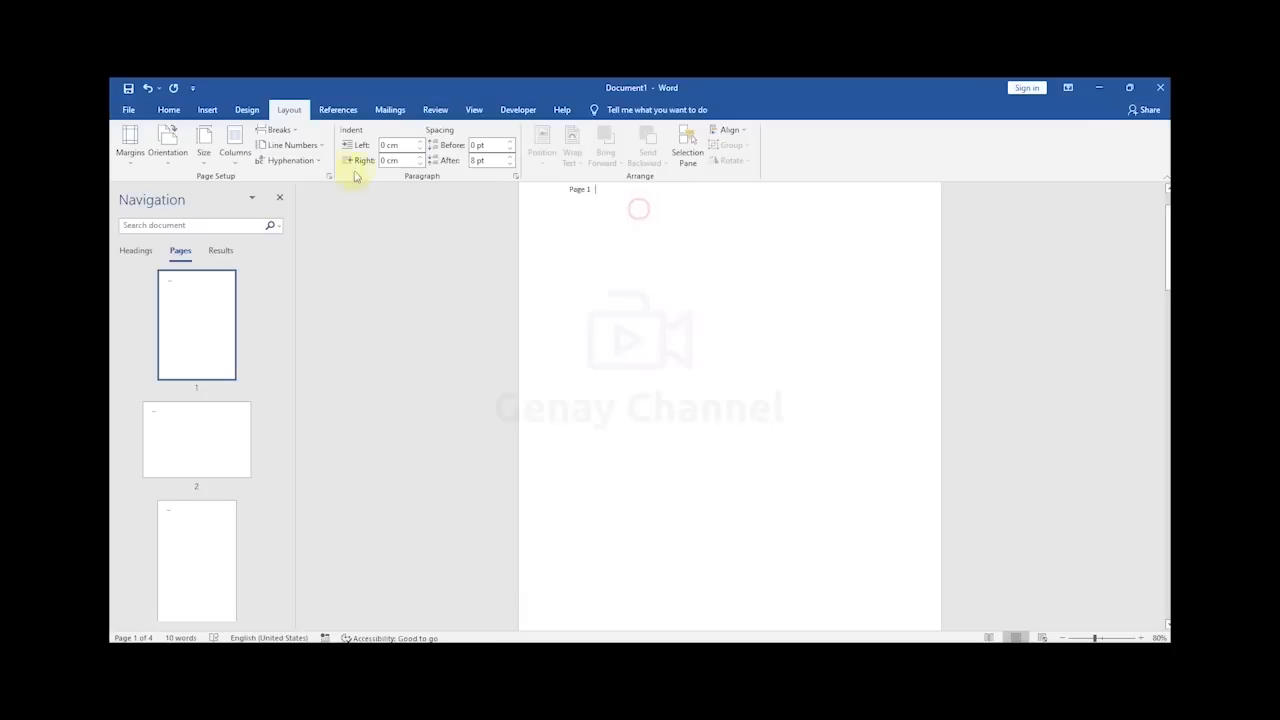
left_click(175, 168)
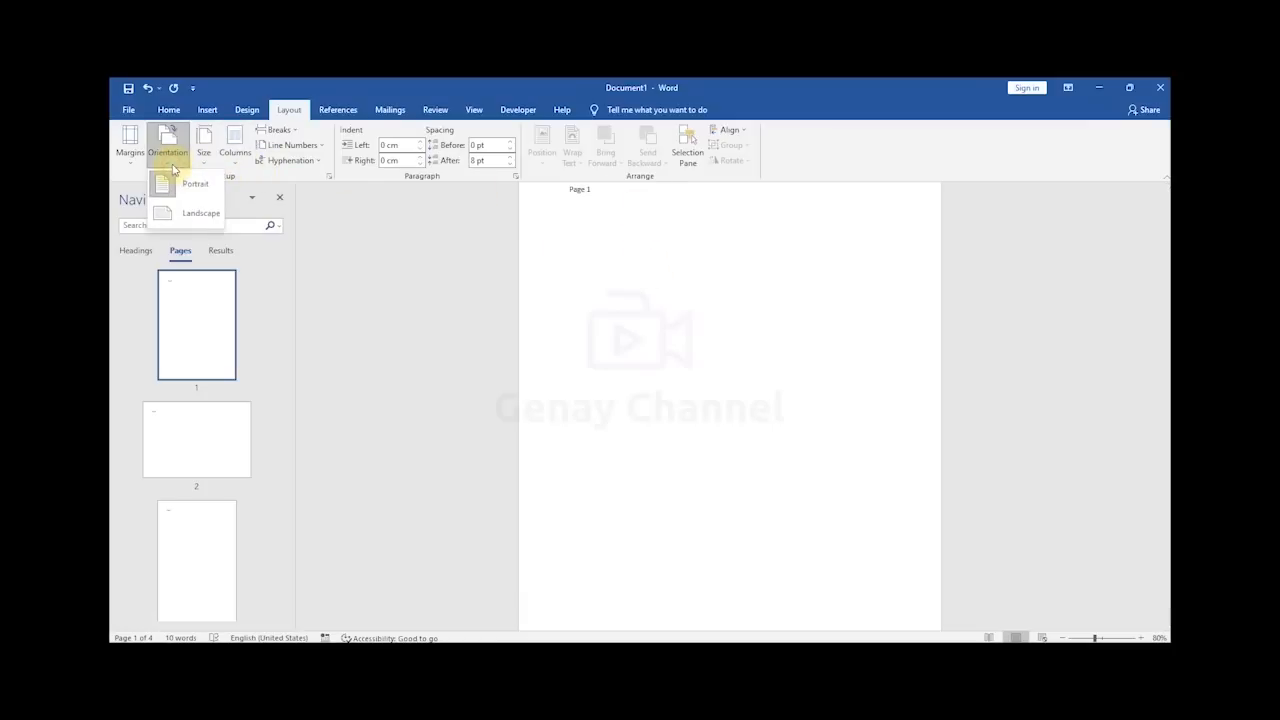
left_click(202, 163)
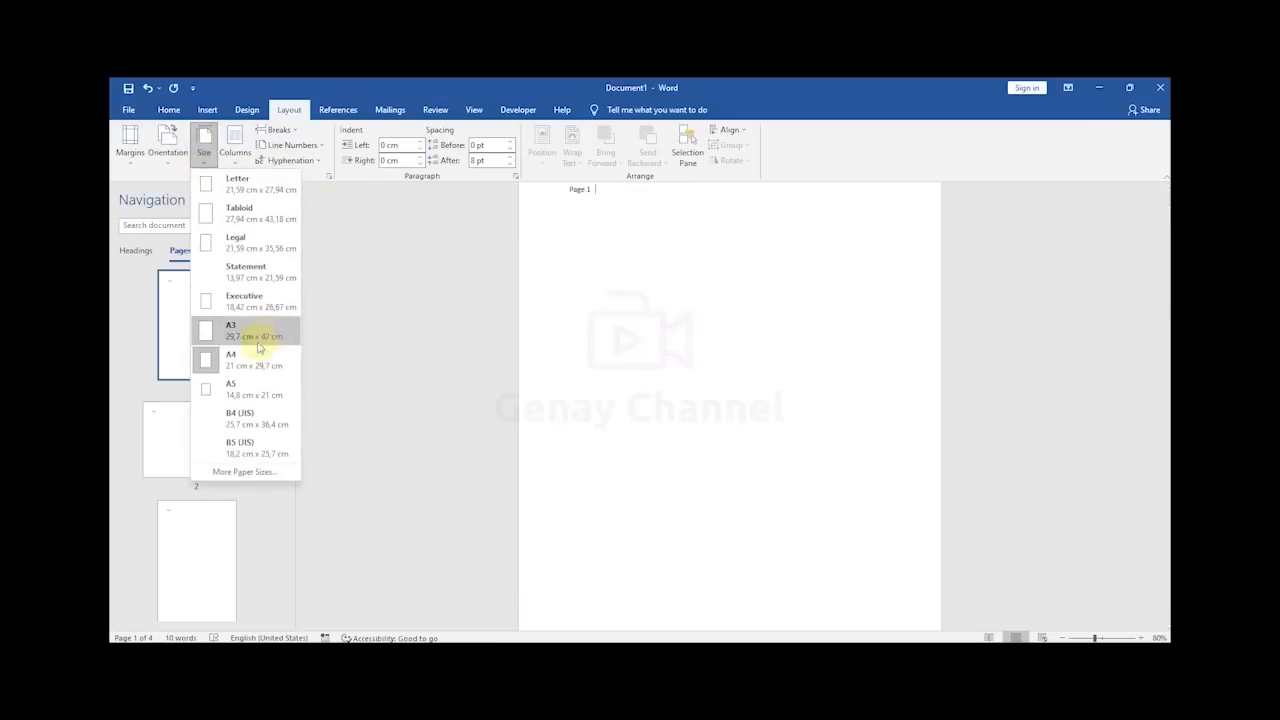
left_click(673, 252)
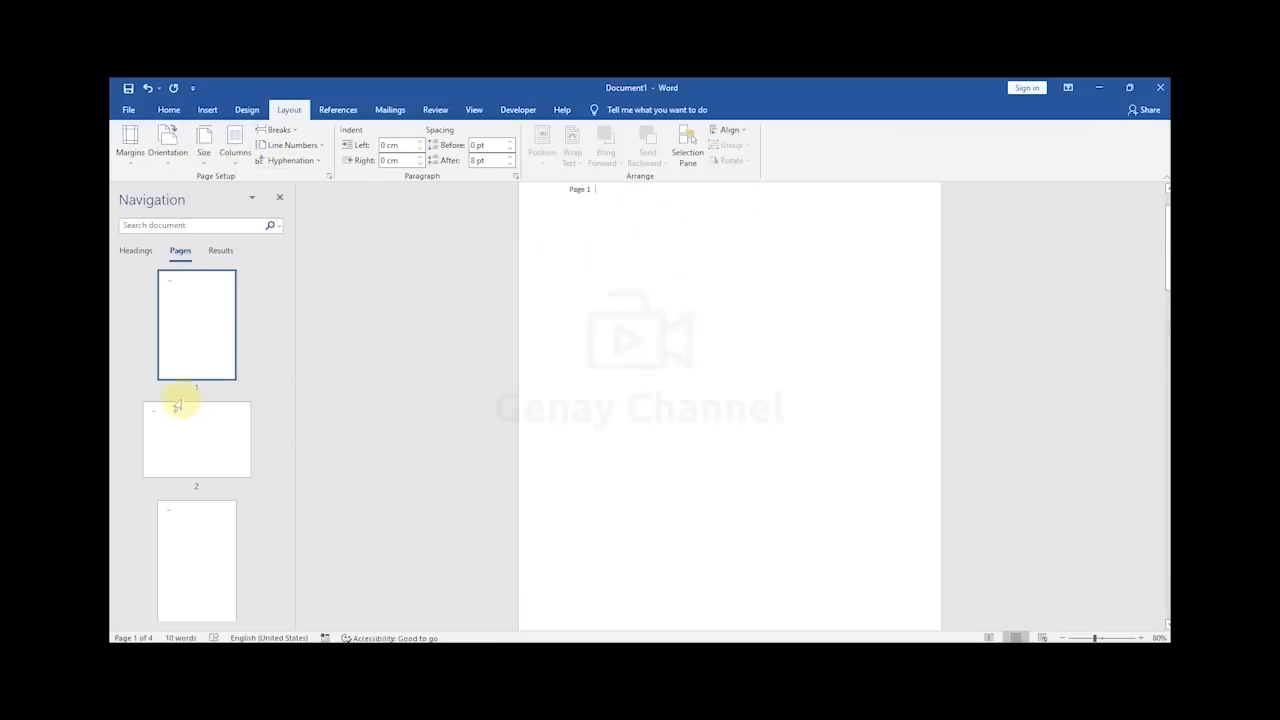
left_click(197, 437)
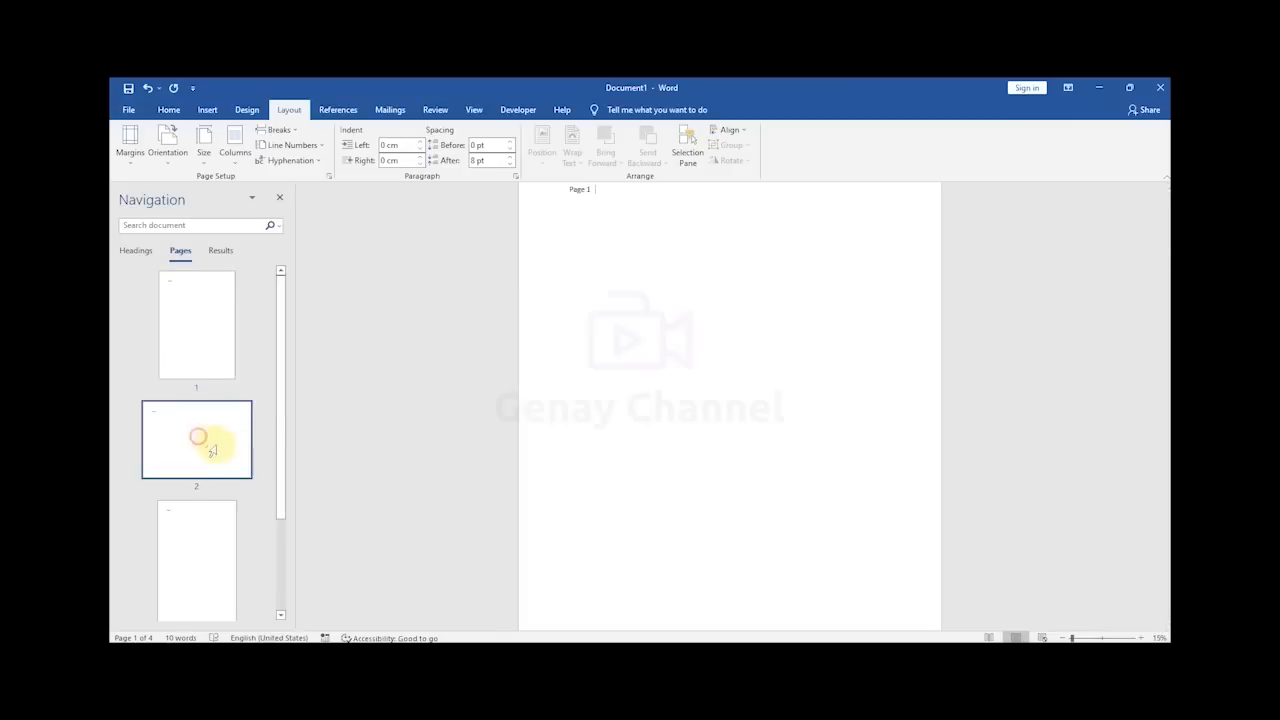
left_click(167, 148)
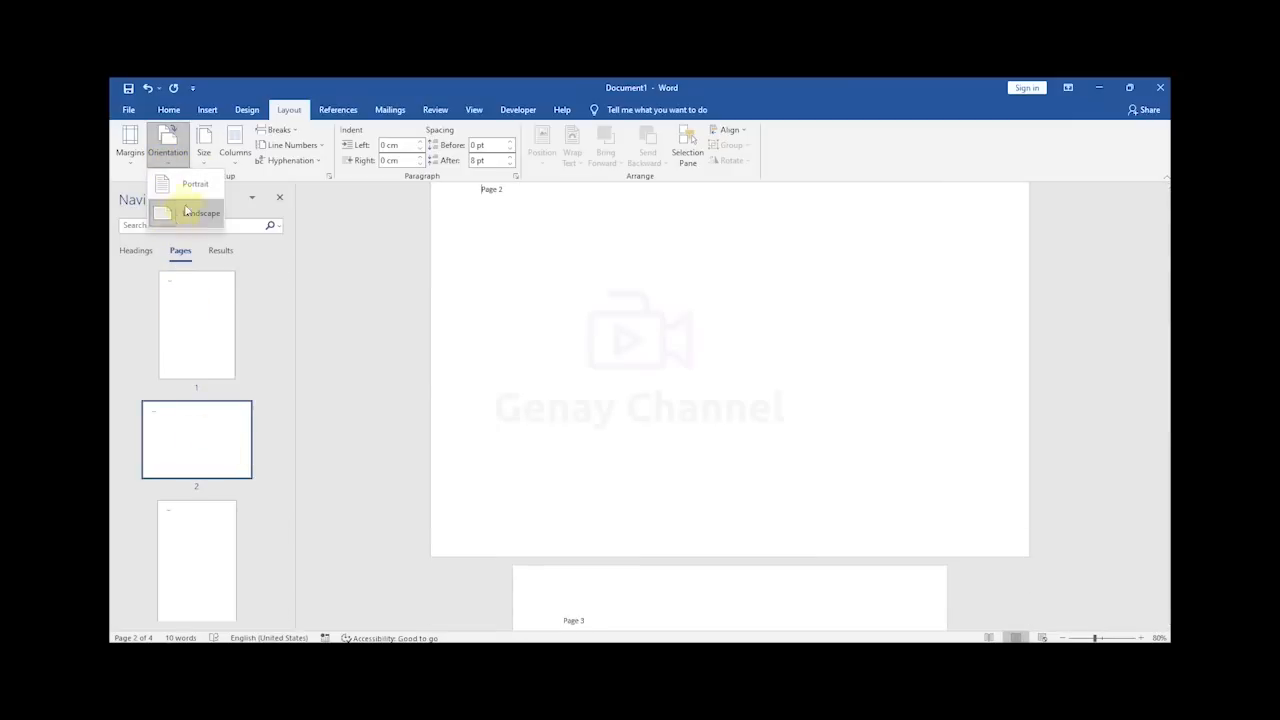
left_click(204, 145)
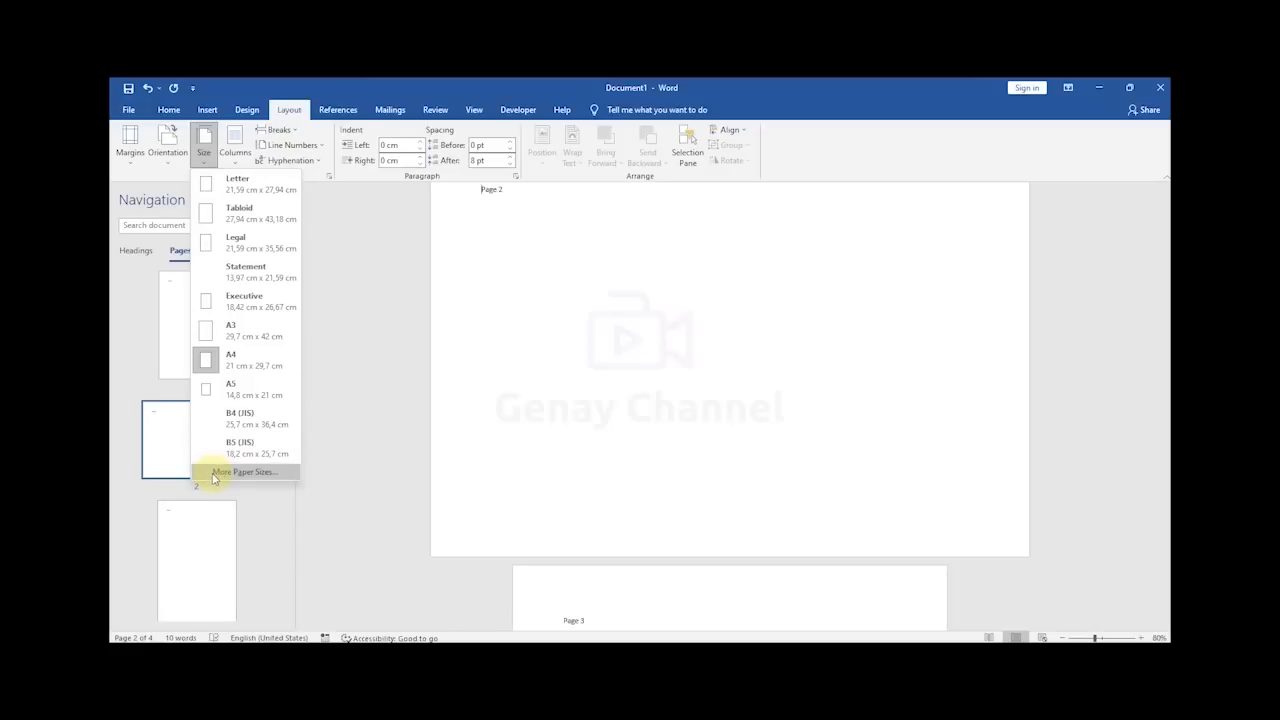
Step: Go to page 3 and page 4 in turn and check the orientation and paper size set for each
left_click(189, 549)
left_click(189, 549)
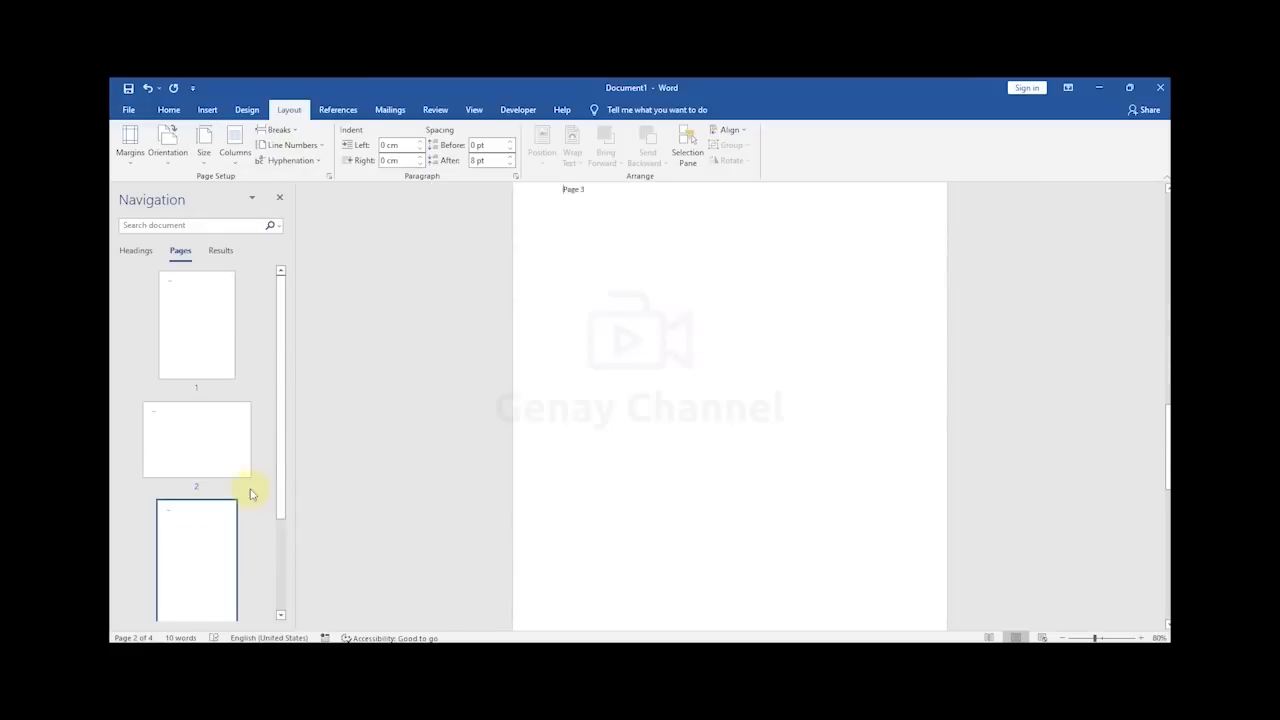
left_click(168, 152)
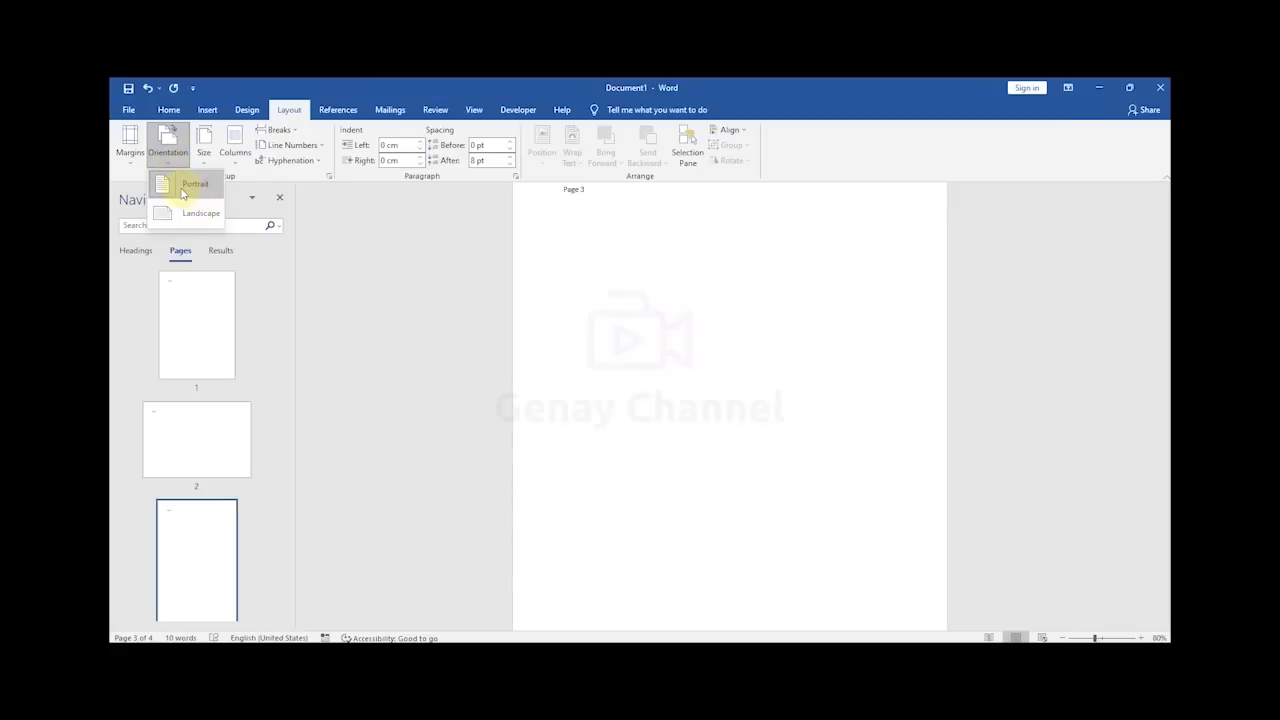
left_click(203, 150)
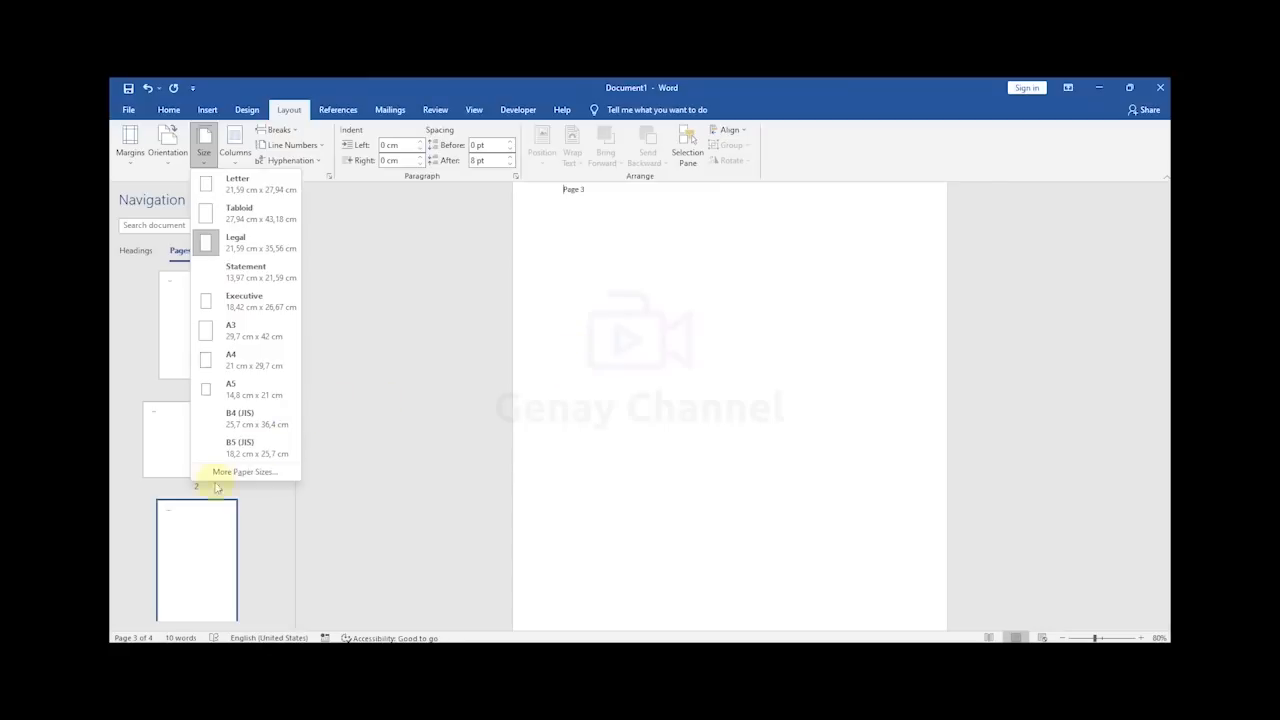
left_click(196, 522)
scroll(207, 480, "down", 2)
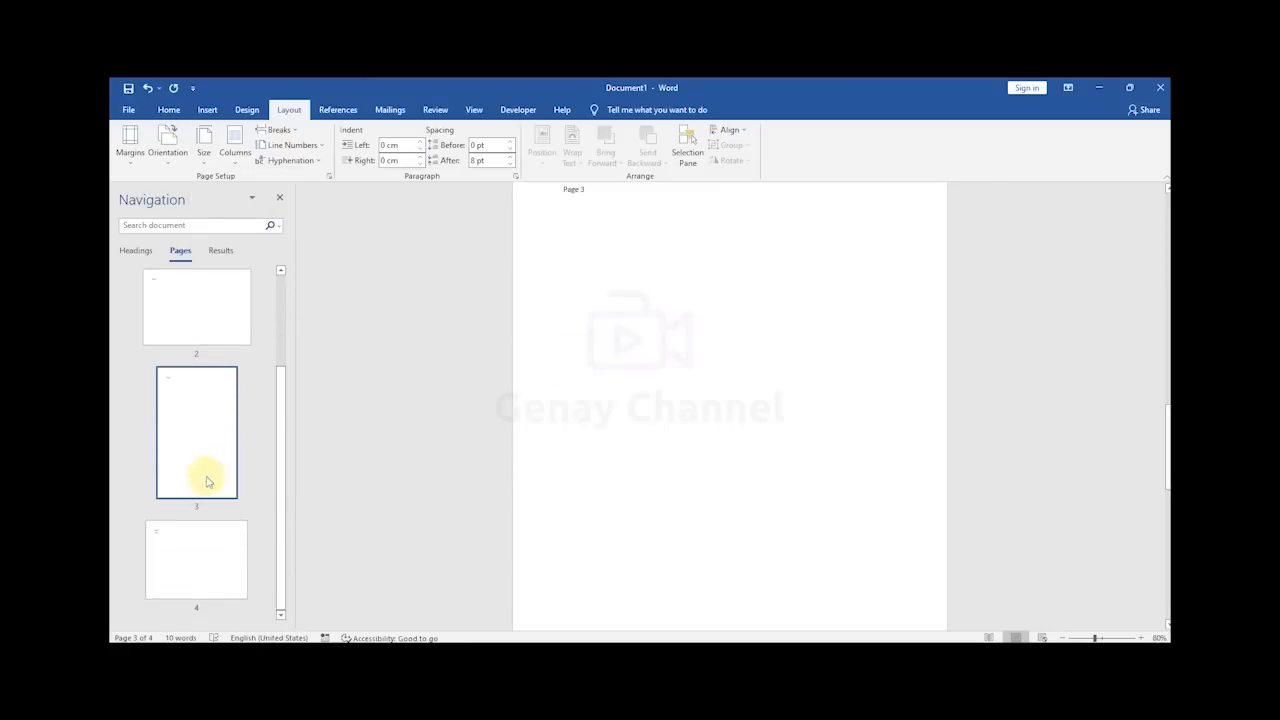
left_click(196, 561)
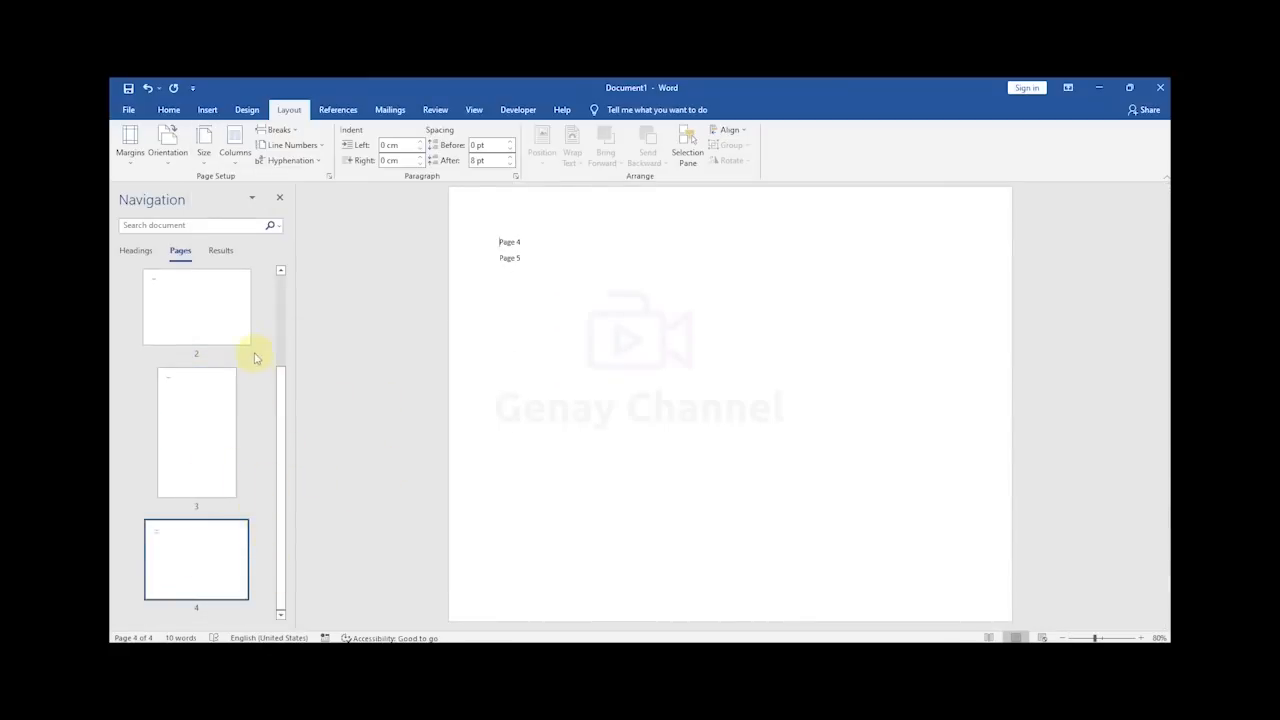
left_click(161, 160)
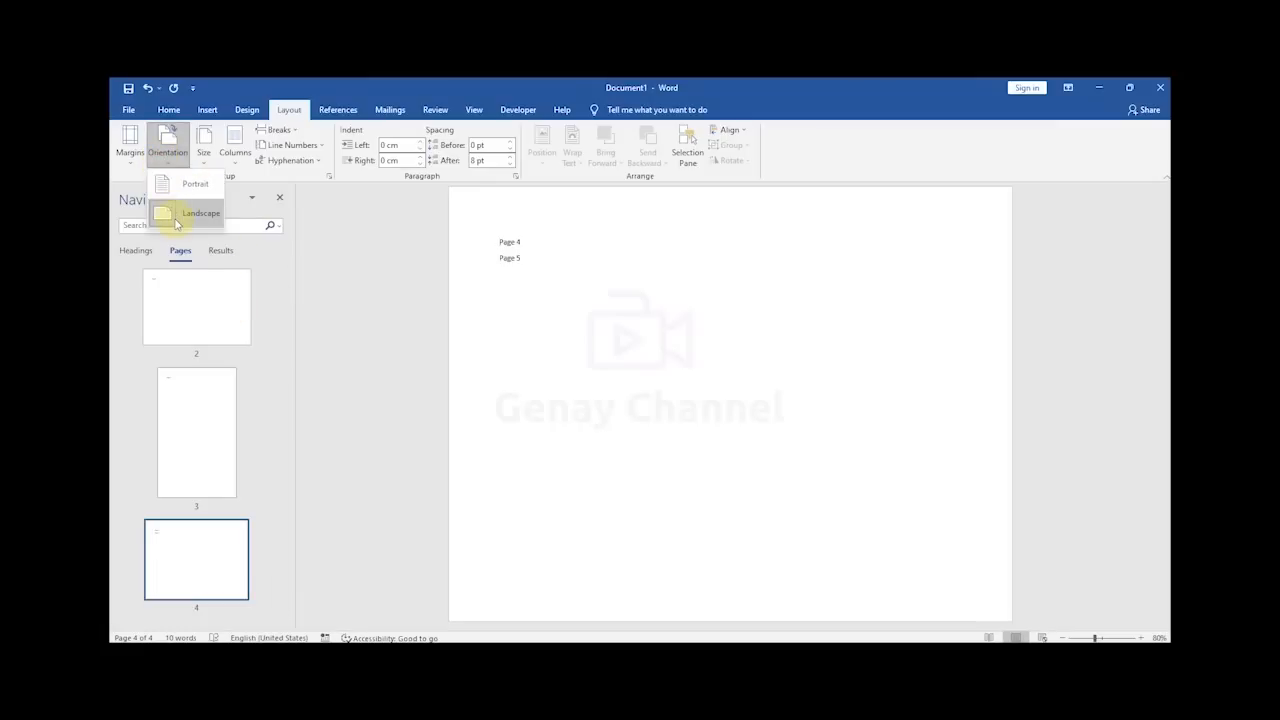
left_click(202, 155)
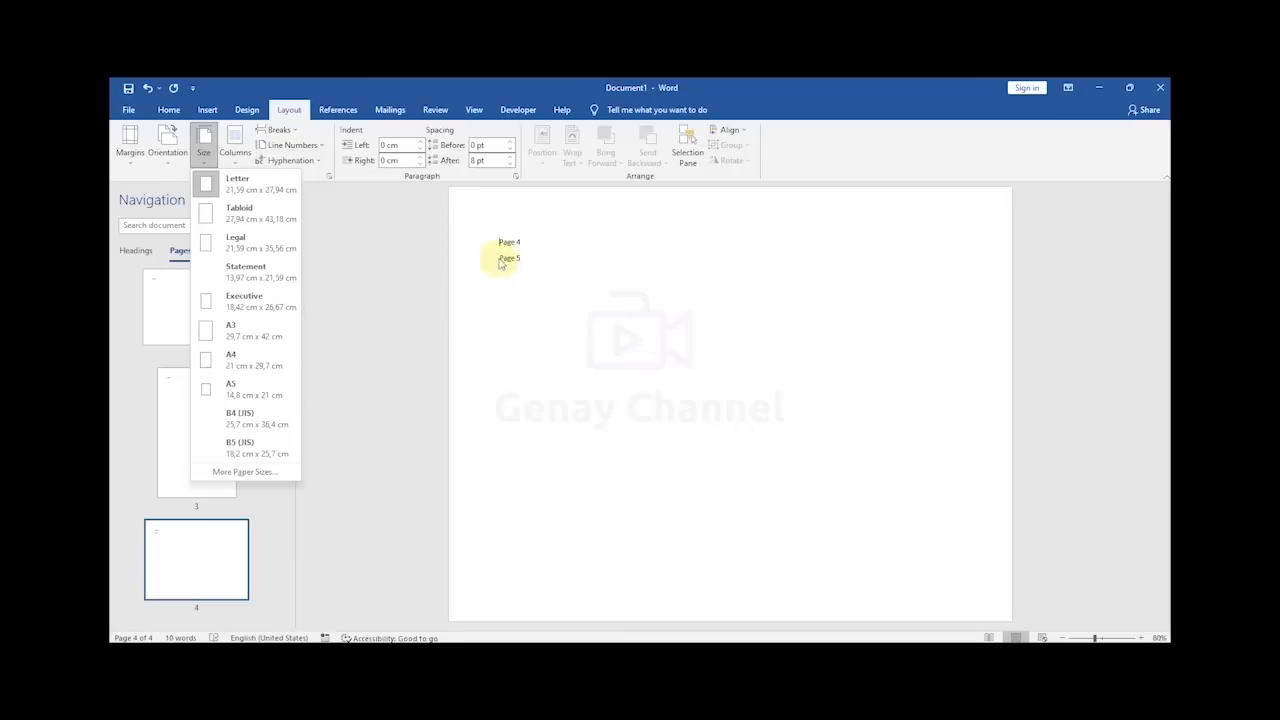
Step: Insert a Next Page section break directly before the "Page 5" line
left_click(502, 261)
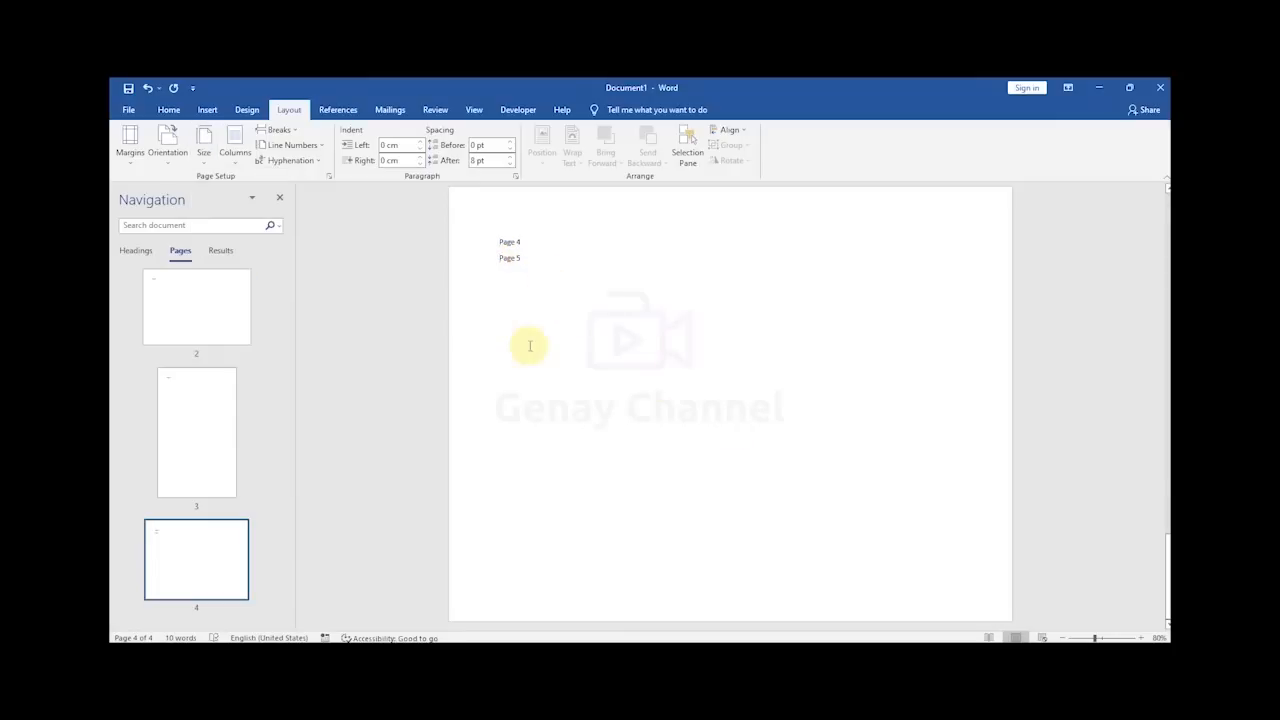
left_click(279, 130)
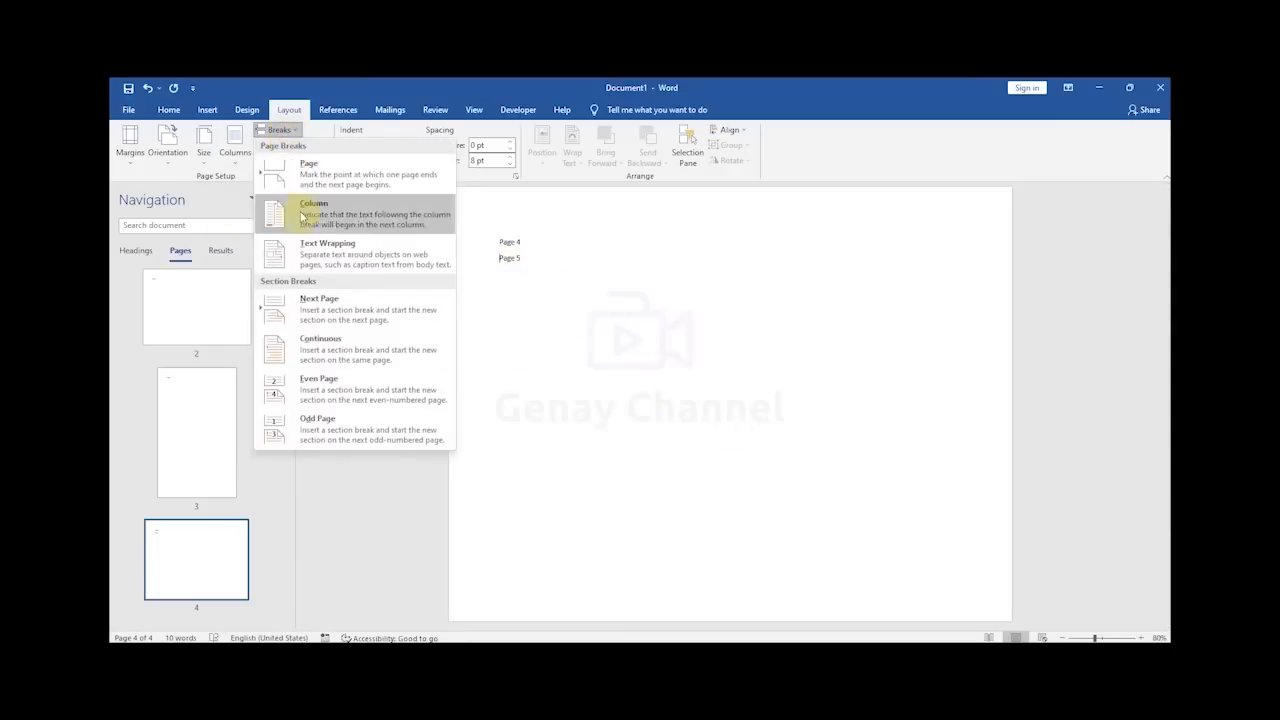
left_click(300, 300)
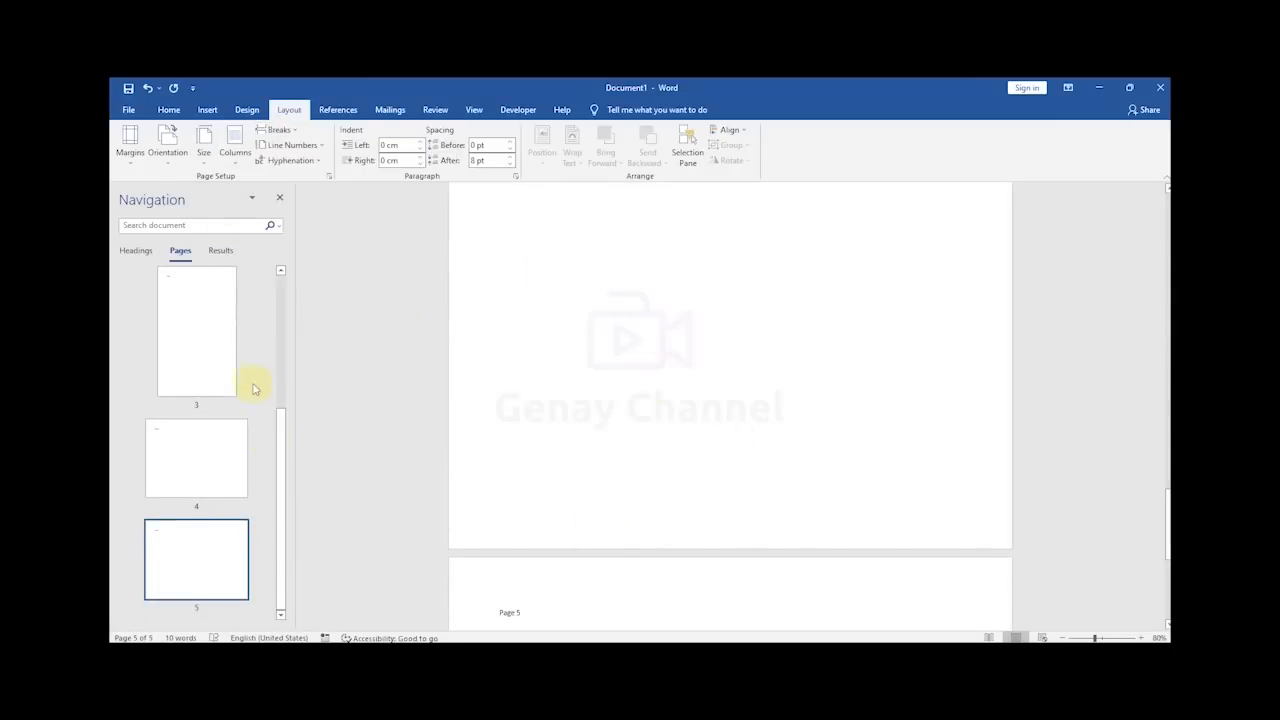
Step: Set the section containing Page 5 to portrait orientation with A4 paper size
left_click(168, 165)
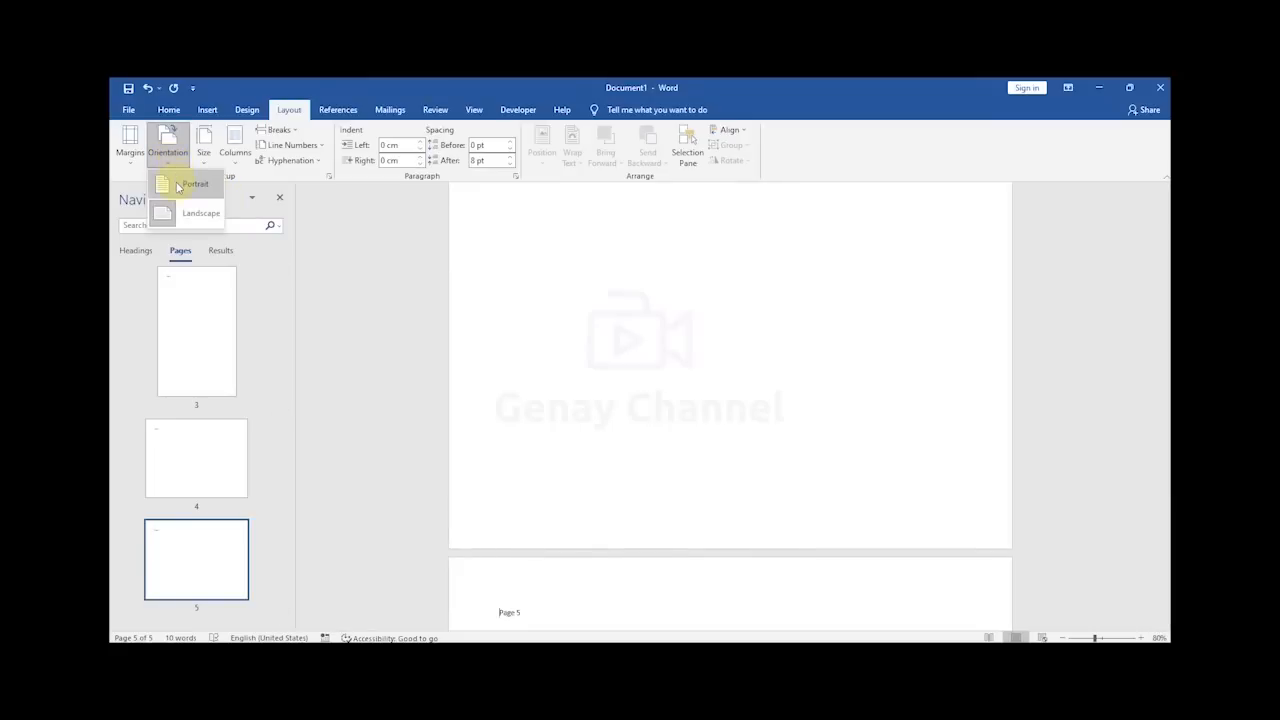
left_click(178, 187)
left_click(203, 158)
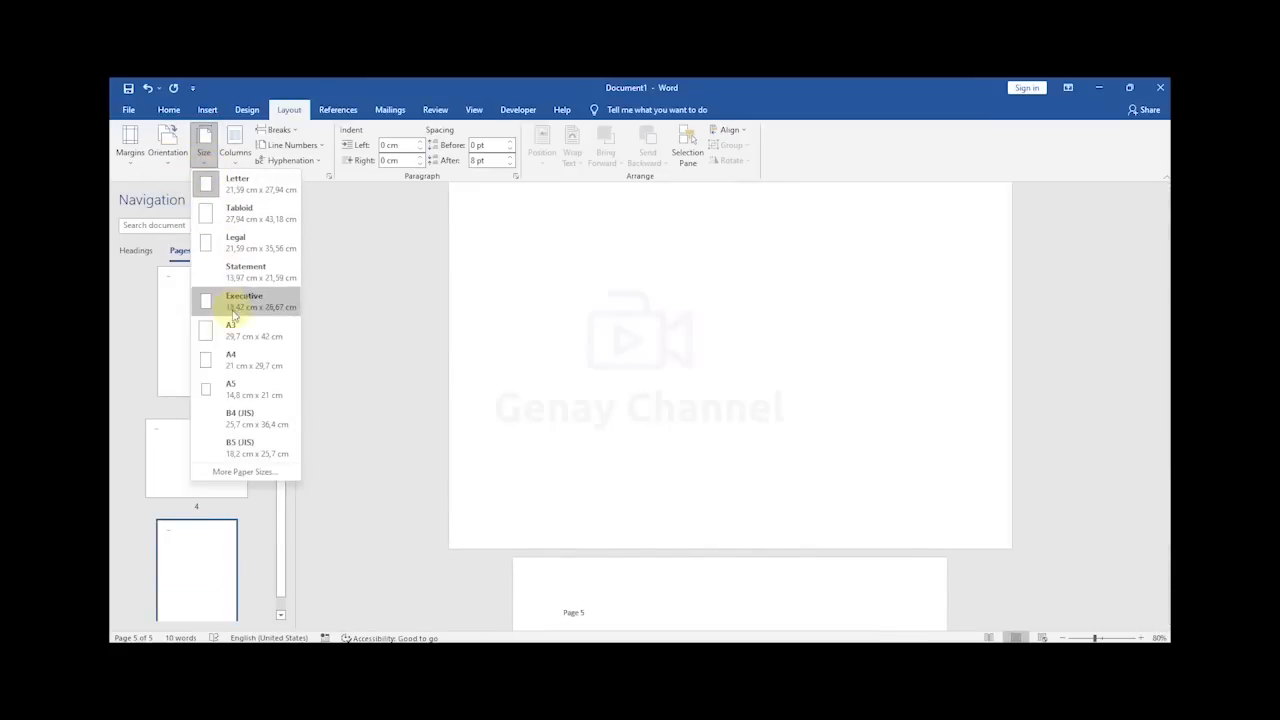
left_click(231, 360)
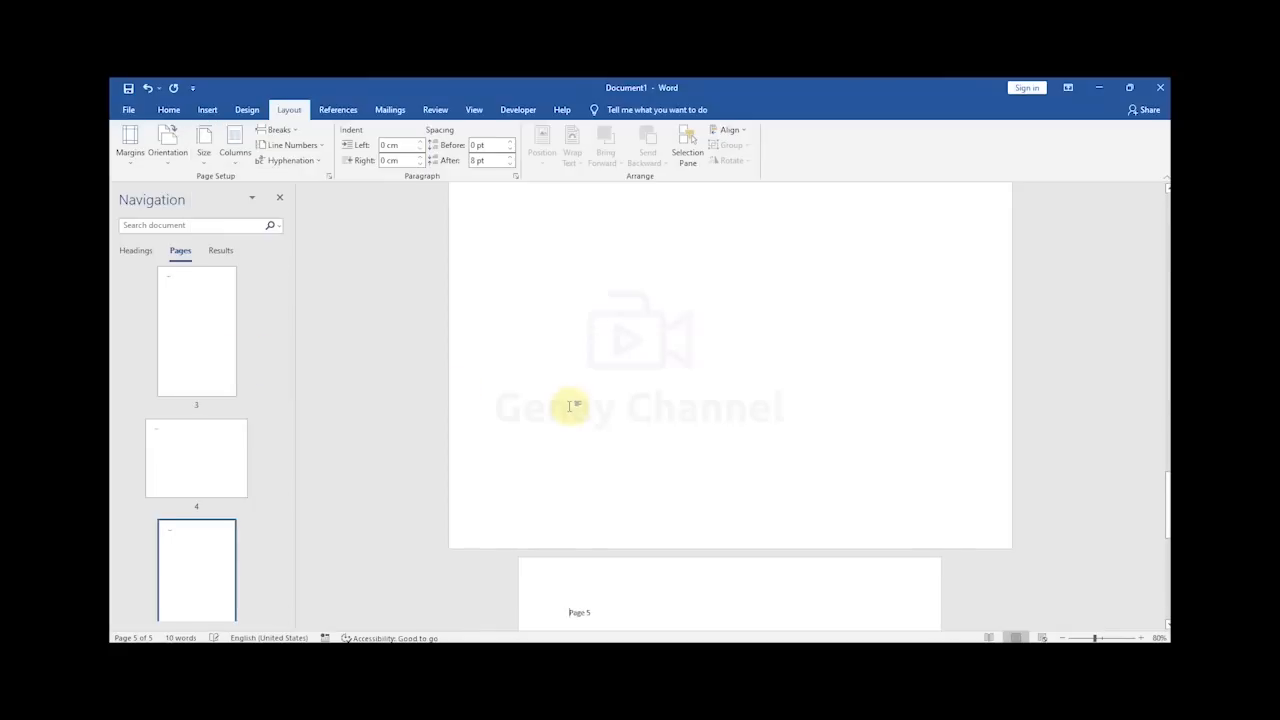
scroll(610, 415, "down", 3)
scroll(685, 443, "down", 5)
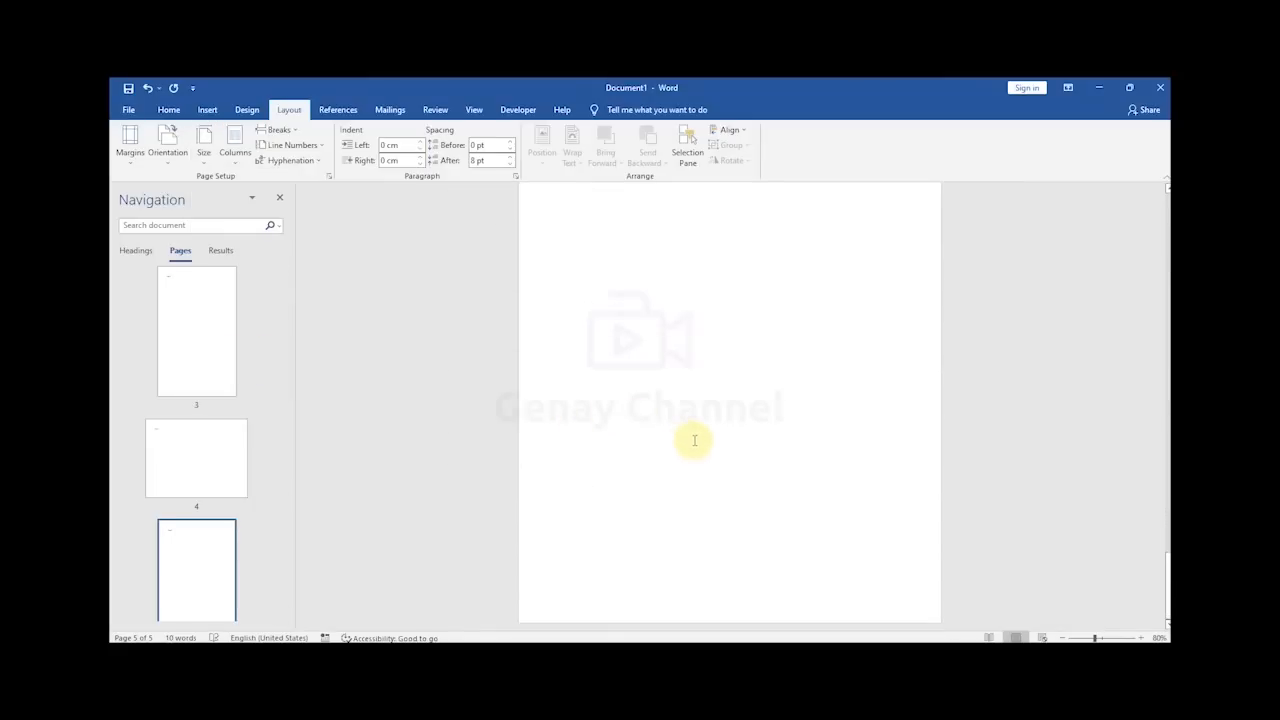
scroll(685, 434, "up", 2)
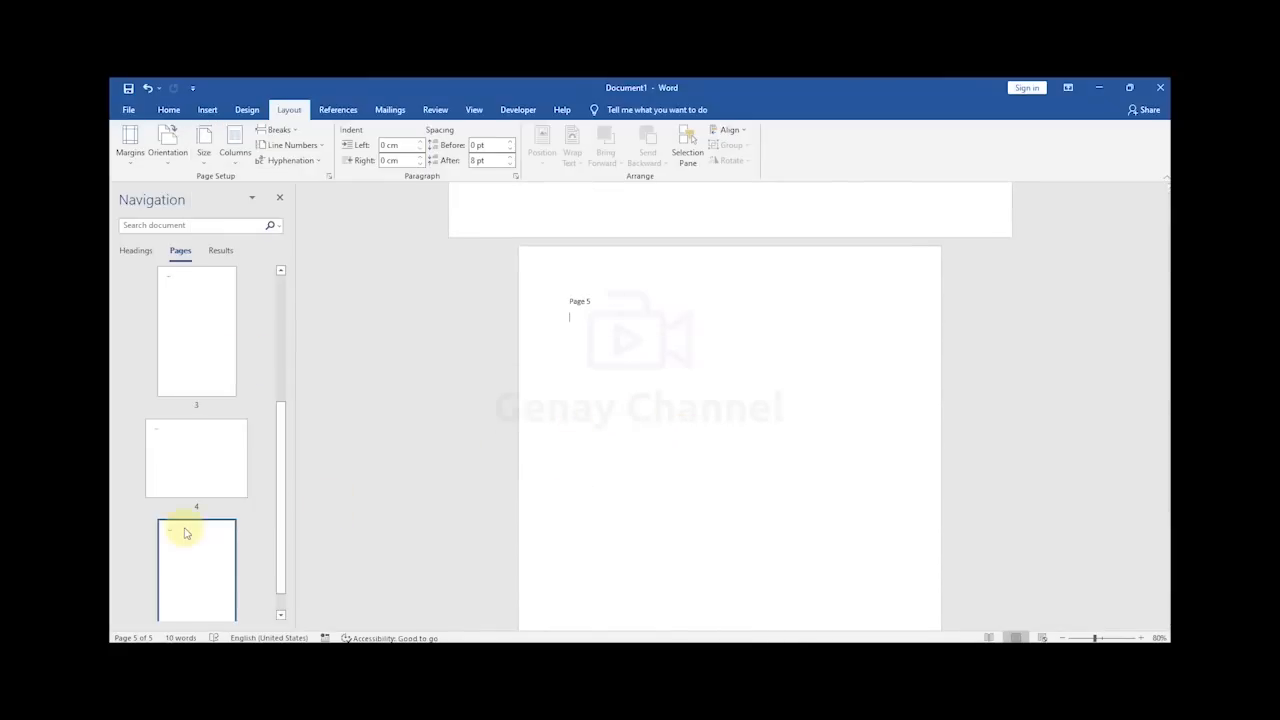
Step: Return to page 1, review the section break options, and examine the transition between pages 1 and 2
scroll(184, 533, "up", 3)
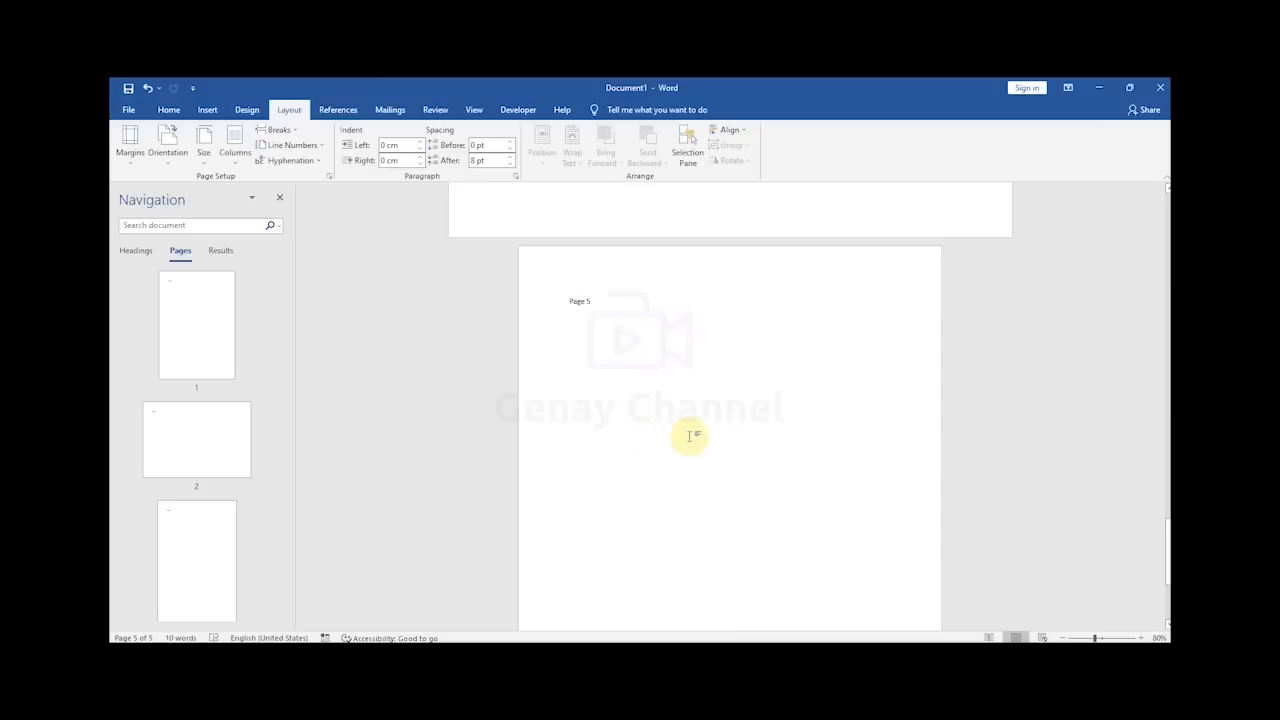
scroll(690, 436, "up", 5)
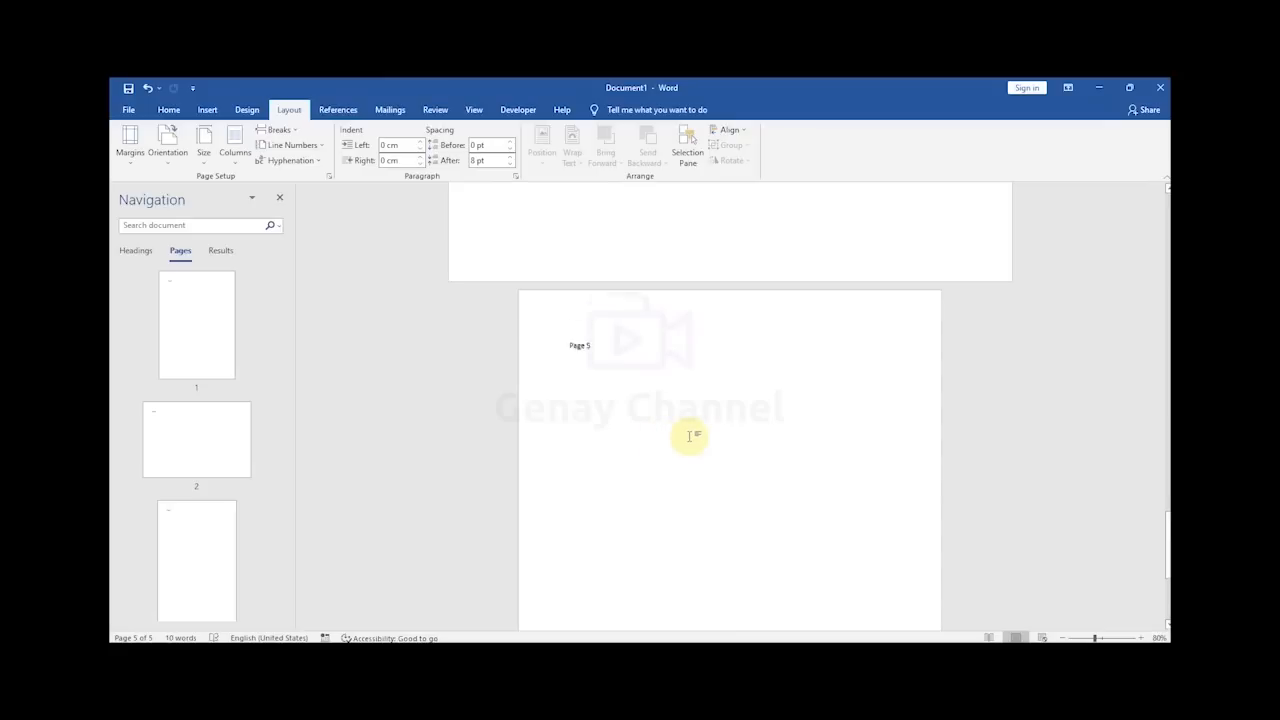
left_click_drag(1160, 503, 1165, 212)
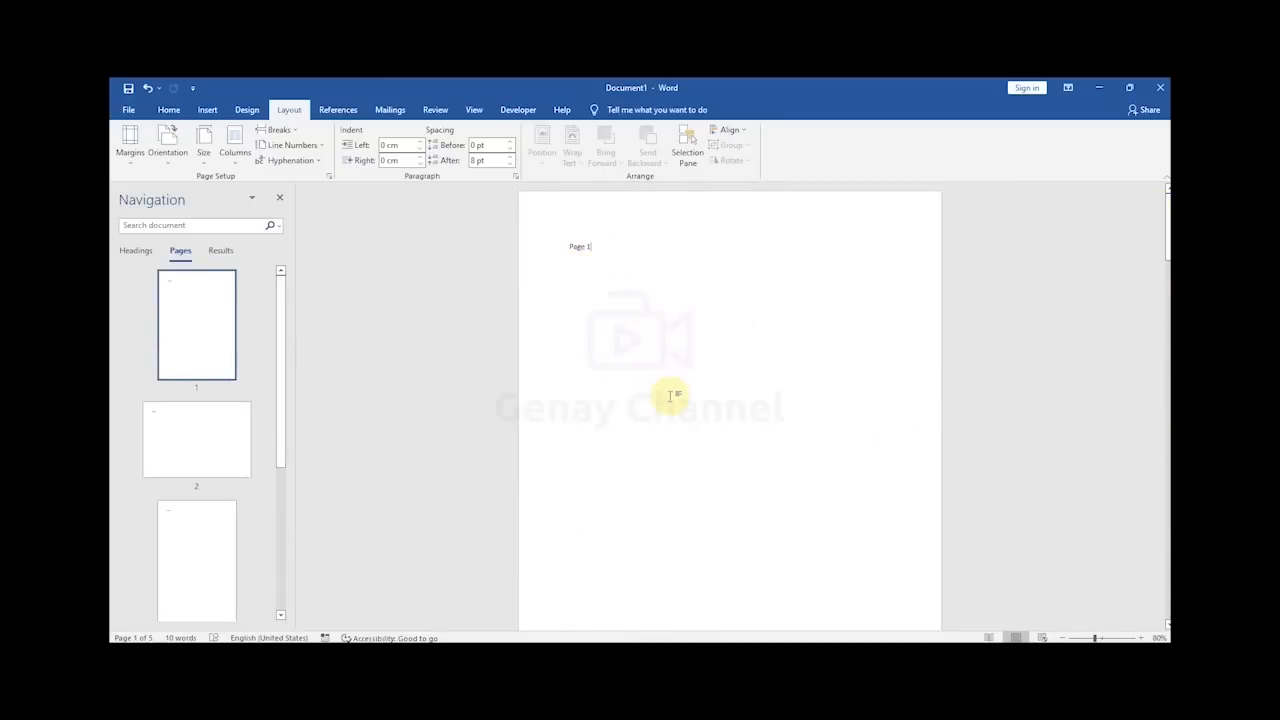
left_click(280, 133)
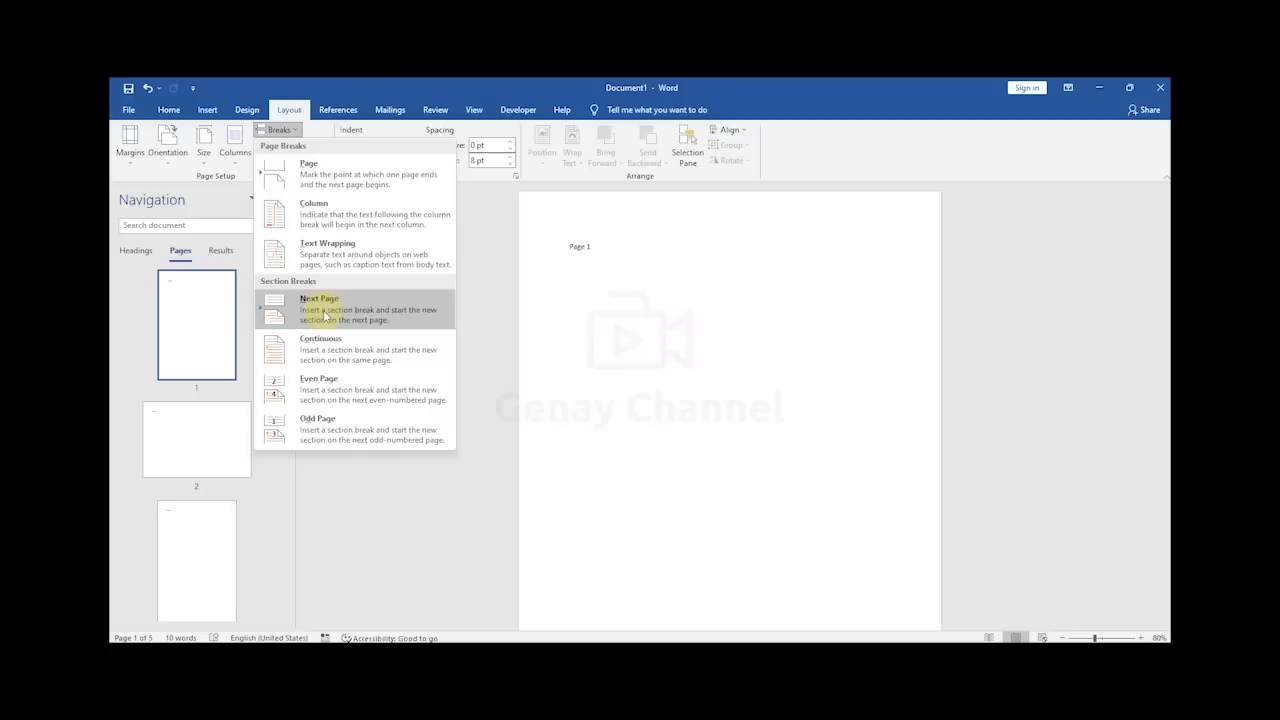
left_click(654, 349)
scroll(653, 301, "down", 5)
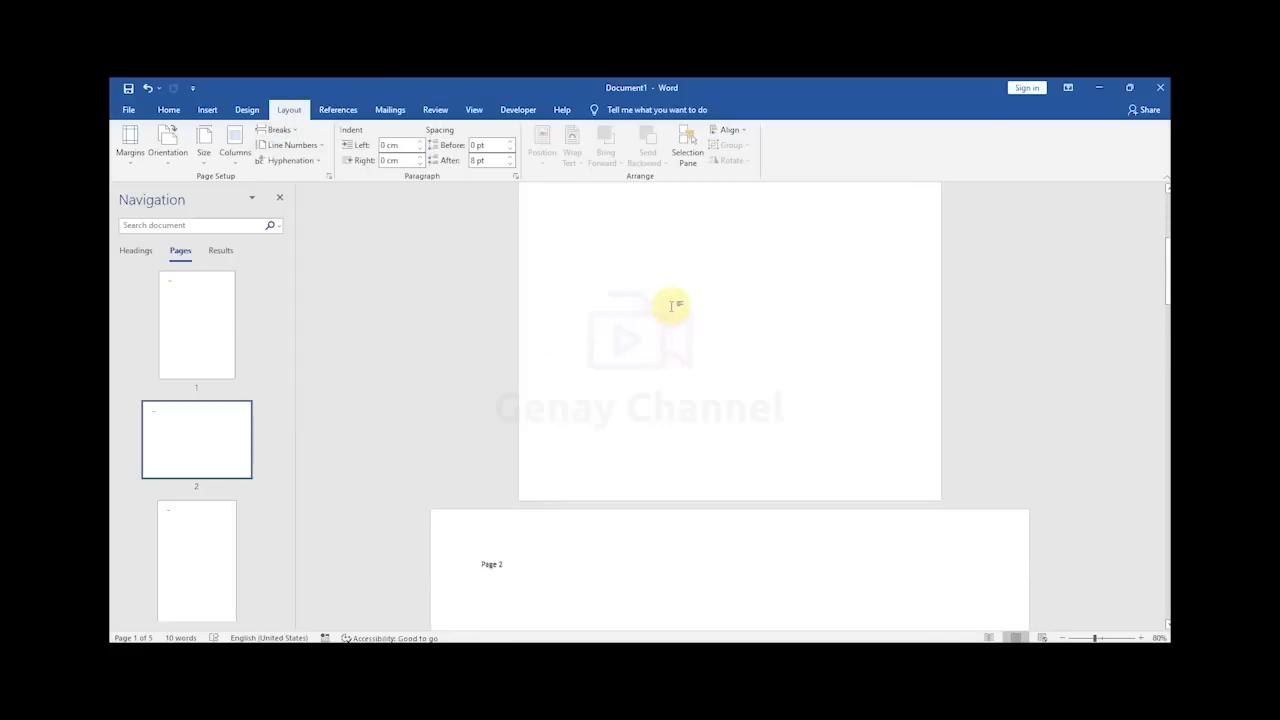
scroll(672, 305, "down", 3)
scroll(660, 290, "up", 3)
scroll(648, 256, "up", 6)
scroll(690, 340, "down", 9)
Step: Apply narrow margins to the section containing Page 2
left_click(625, 424)
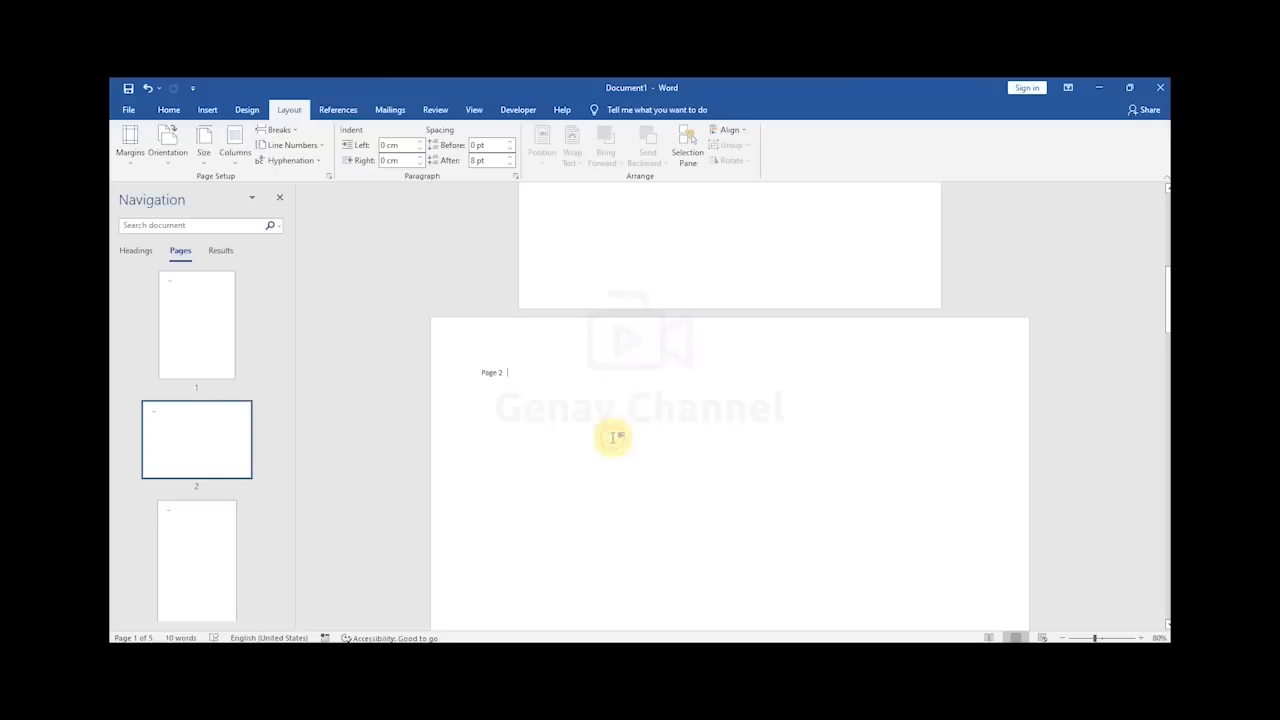
left_click(128, 162)
left_click(185, 285)
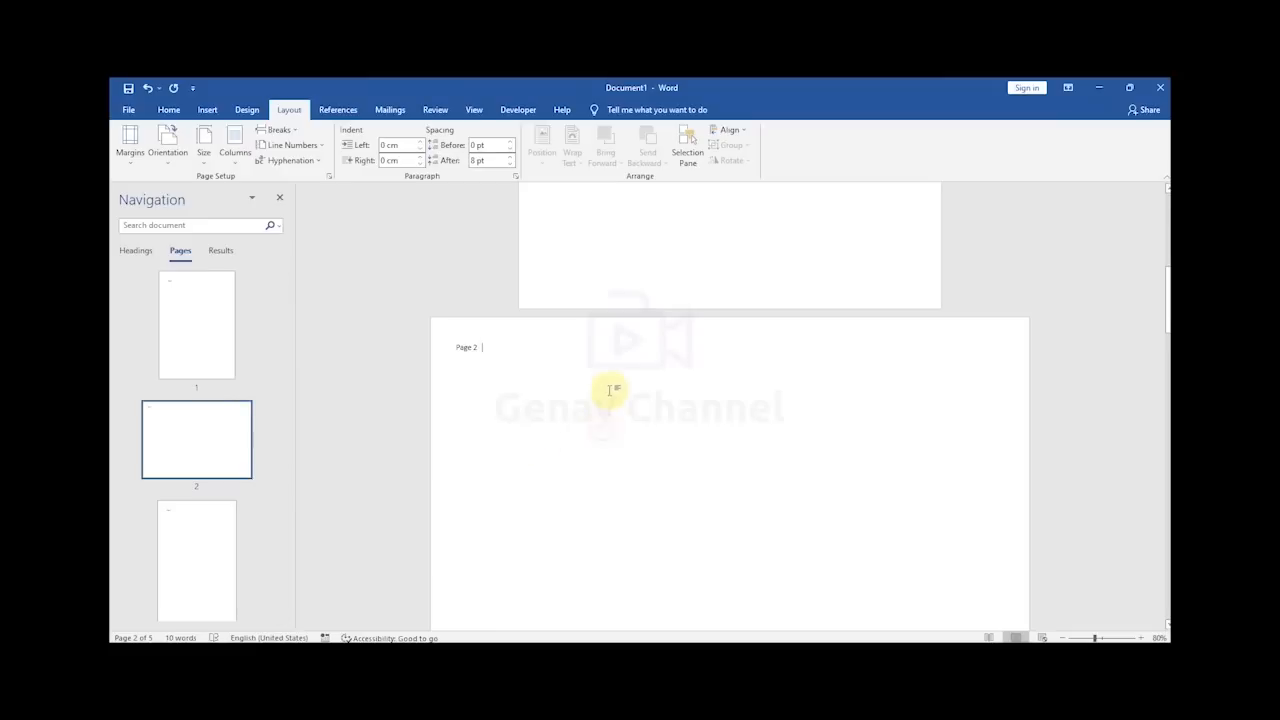
Step: Go back to the Page 1 line and display the rulers around the document
scroll(609, 390, "up", 6)
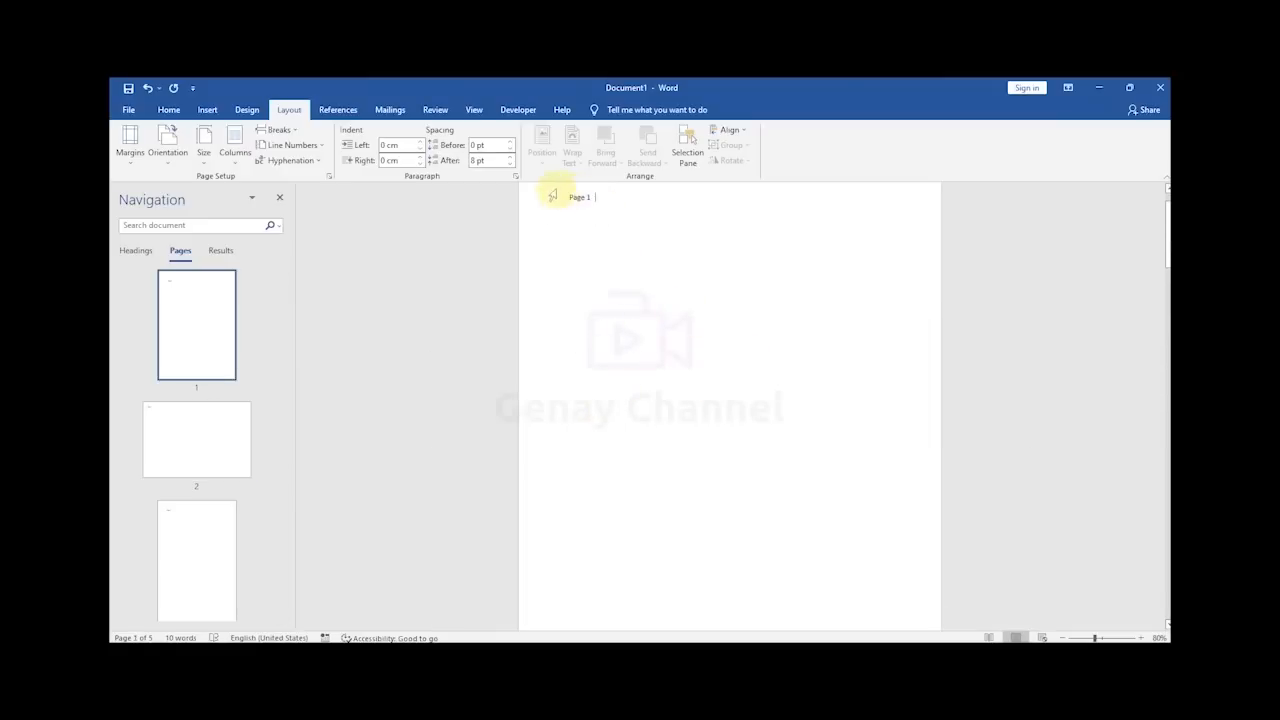
scroll(620, 309, "up", 1)
double_click(576, 246)
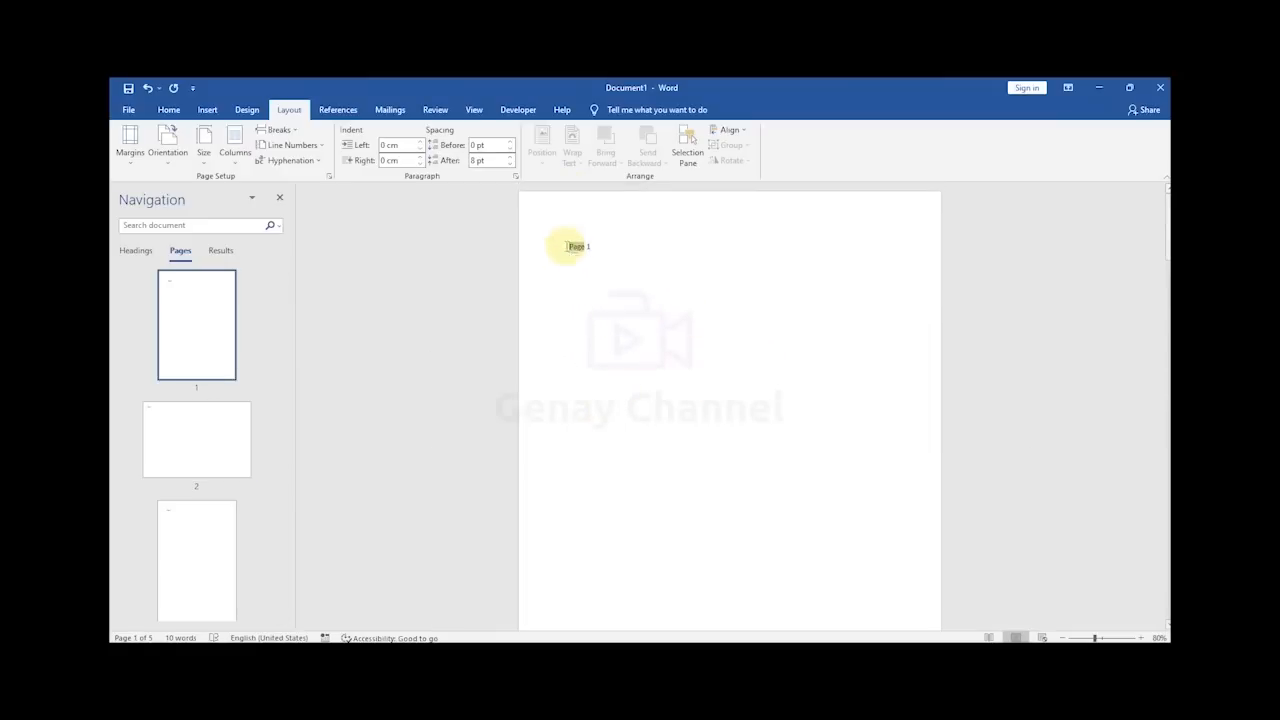
left_click(622, 255)
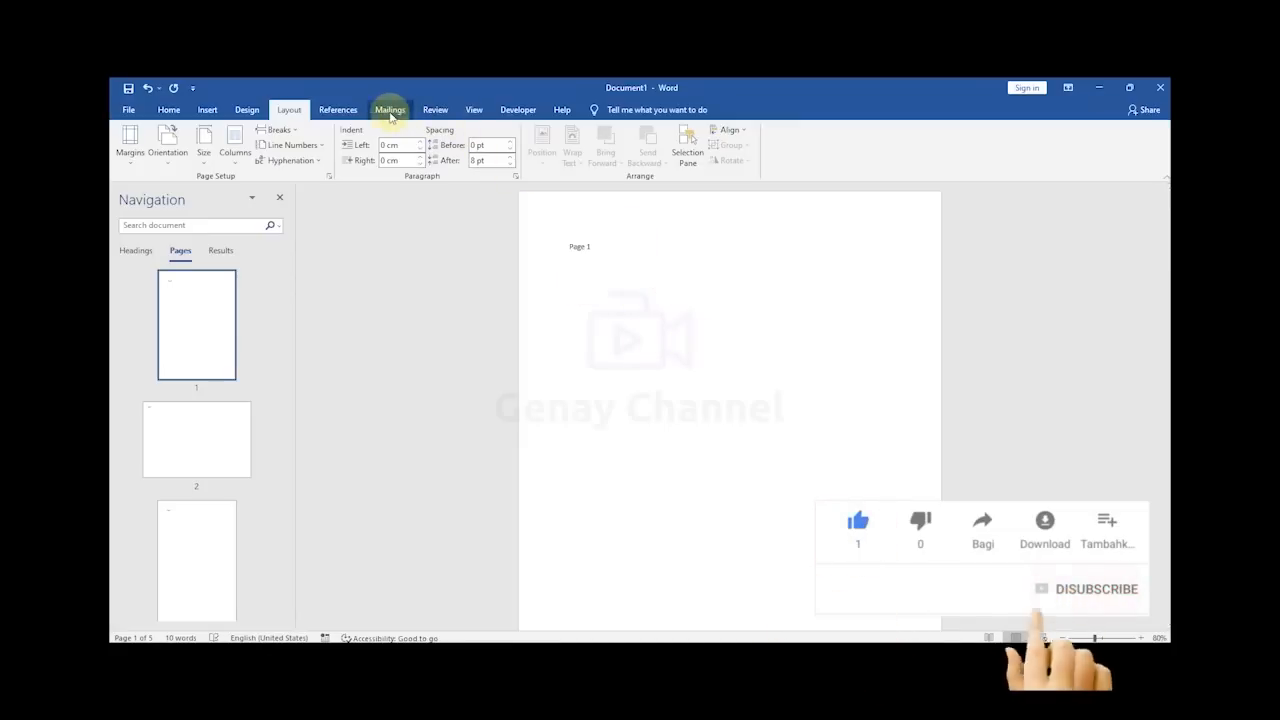
left_click(472, 110)
left_click(330, 130)
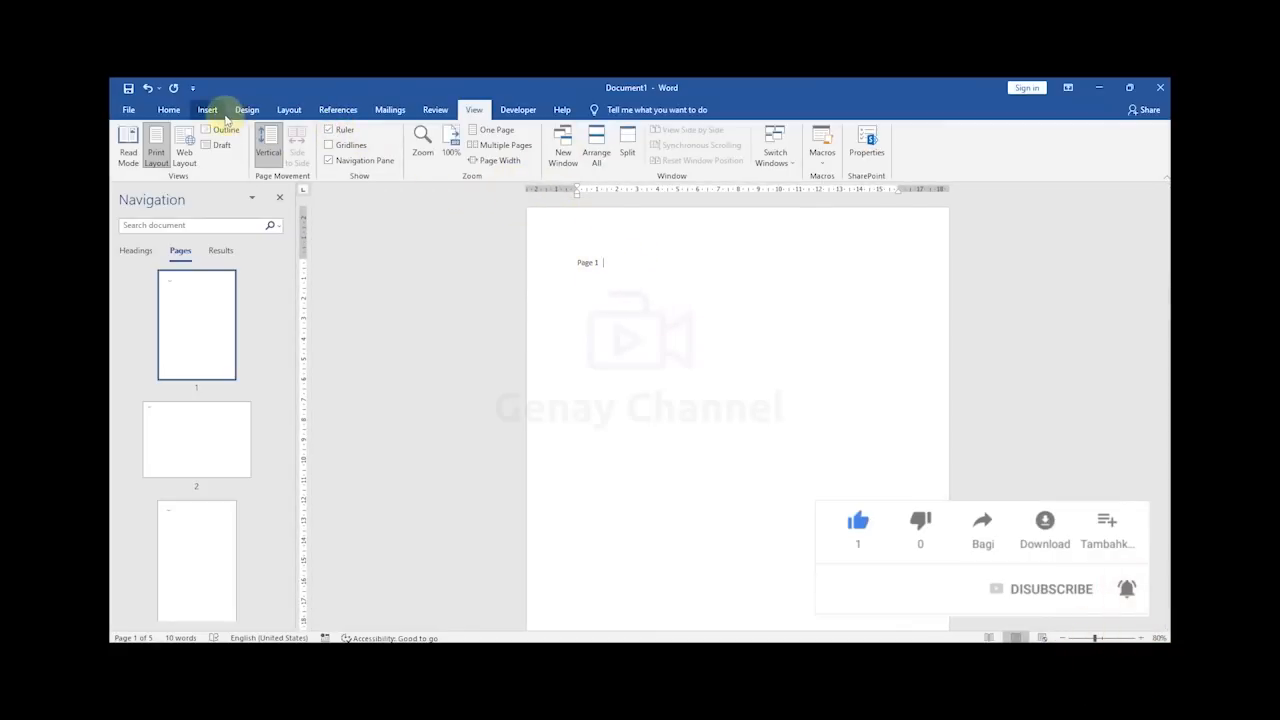
left_click(285, 110)
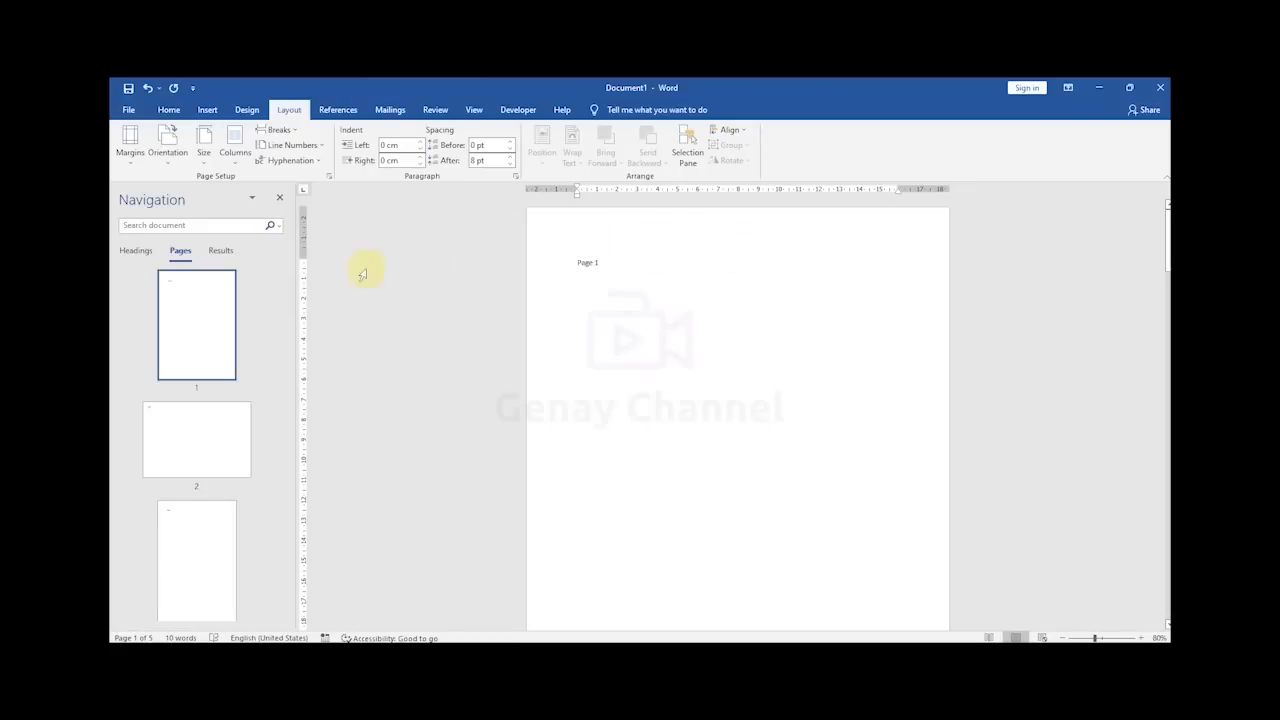
Step: Compare the margins of page 2 and page 1 on the rulers and review the Next Page section break option
scroll(600, 290, "down", 3)
scroll(608, 291, "down", 5)
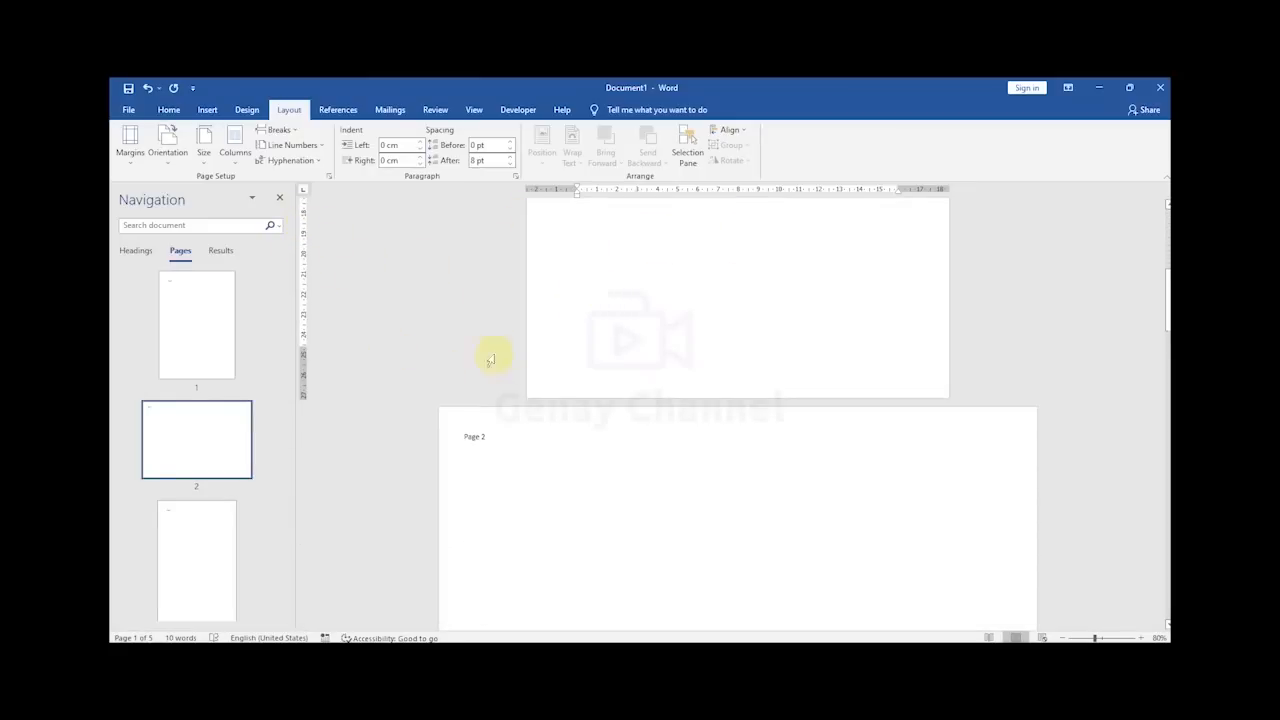
left_click(522, 392)
scroll(310, 382, "down", 1)
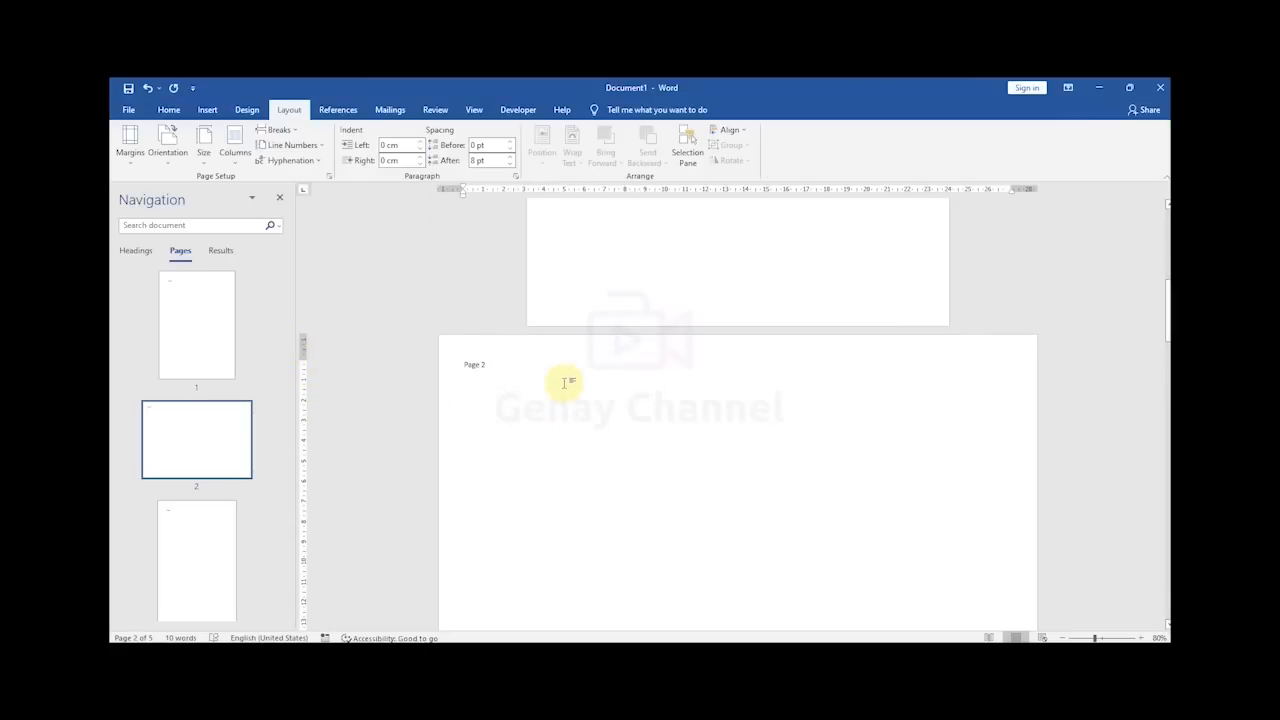
left_click(279, 131)
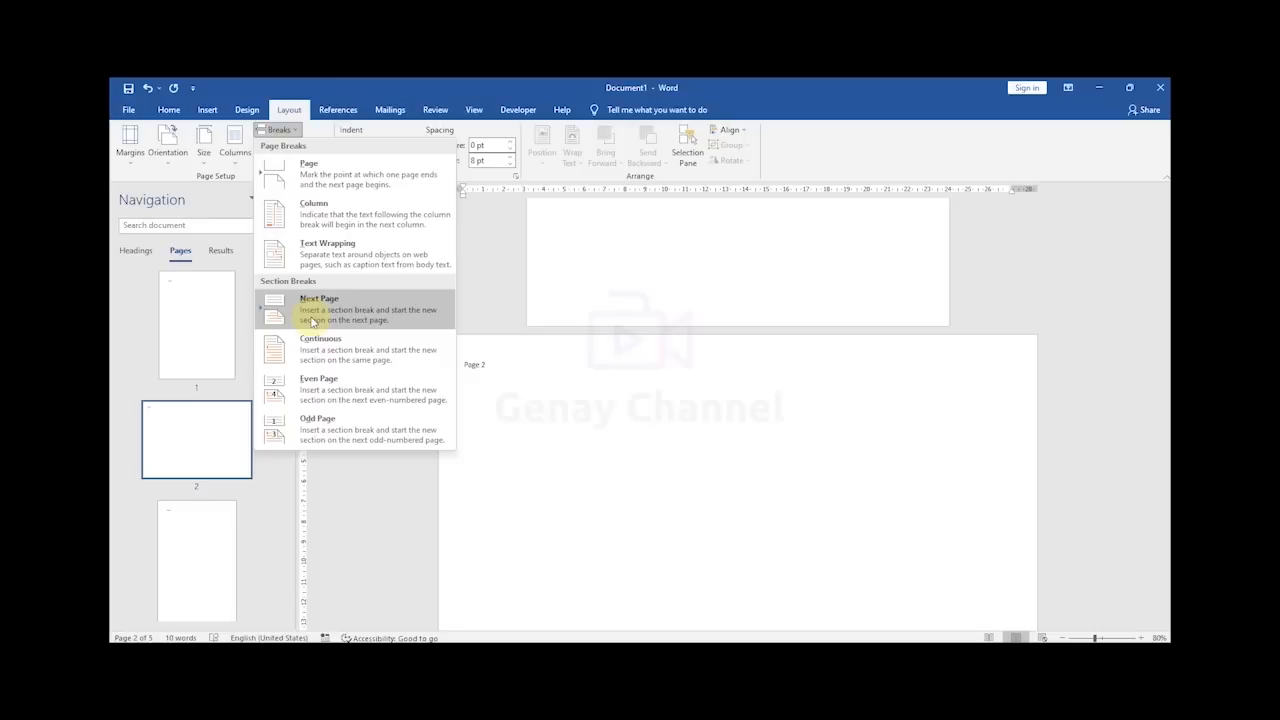
left_click(524, 382)
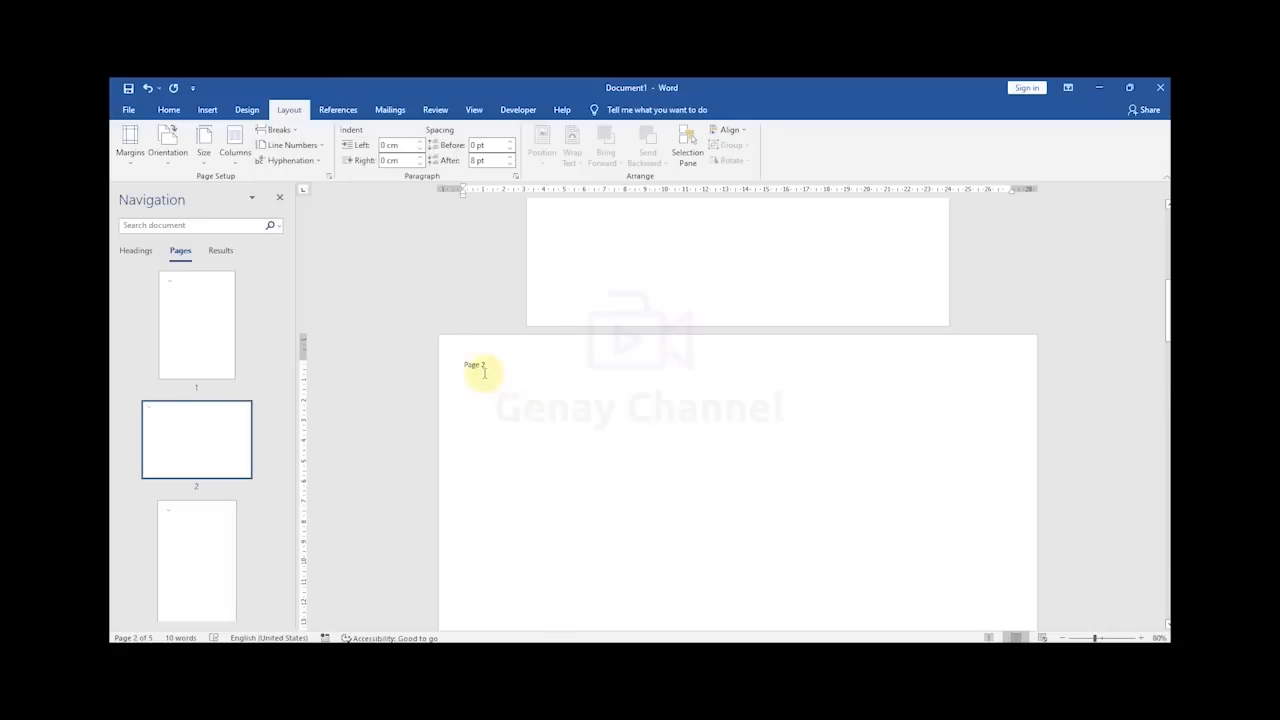
left_click_drag(464, 364, 516, 371)
left_click(588, 405)
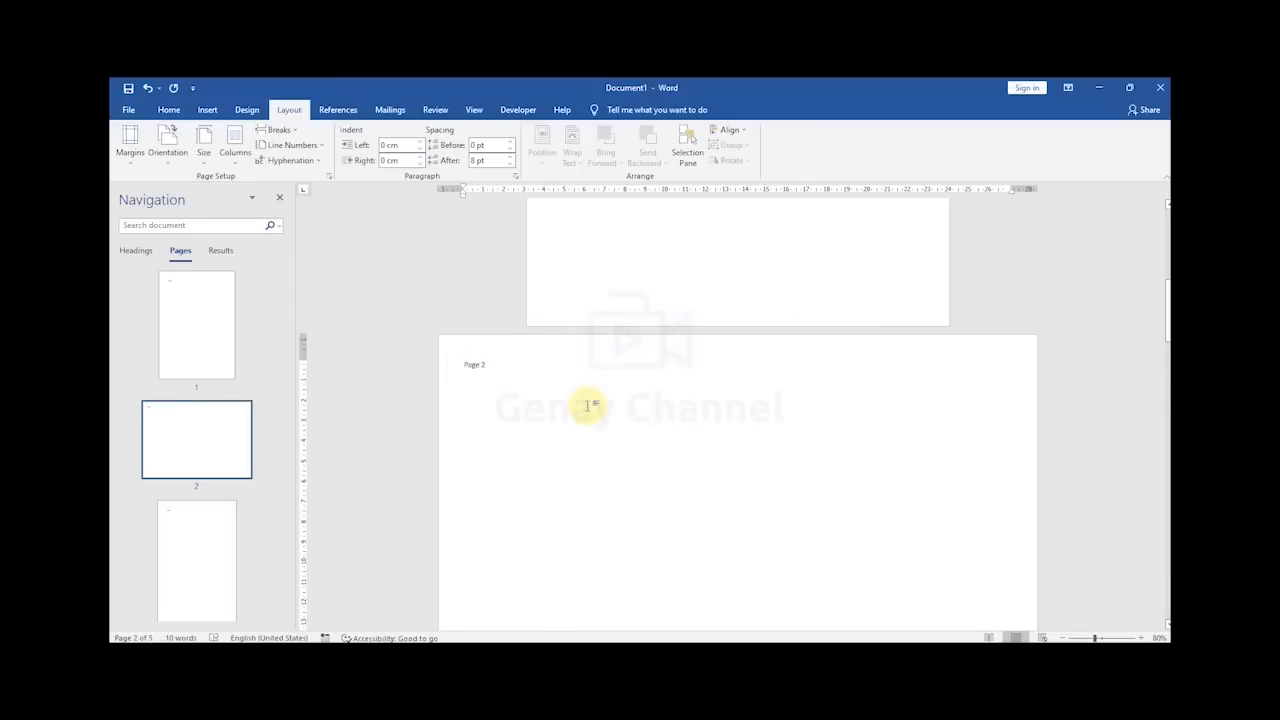
left_click(278, 131)
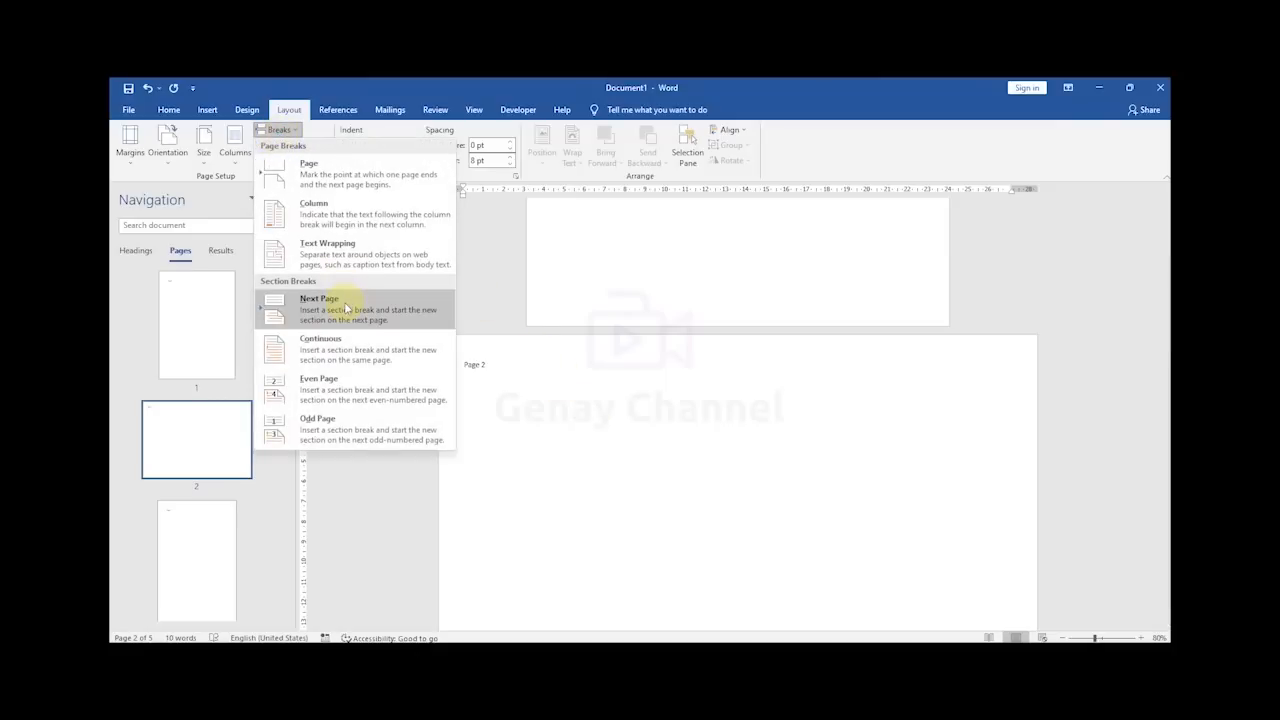
left_click(525, 366)
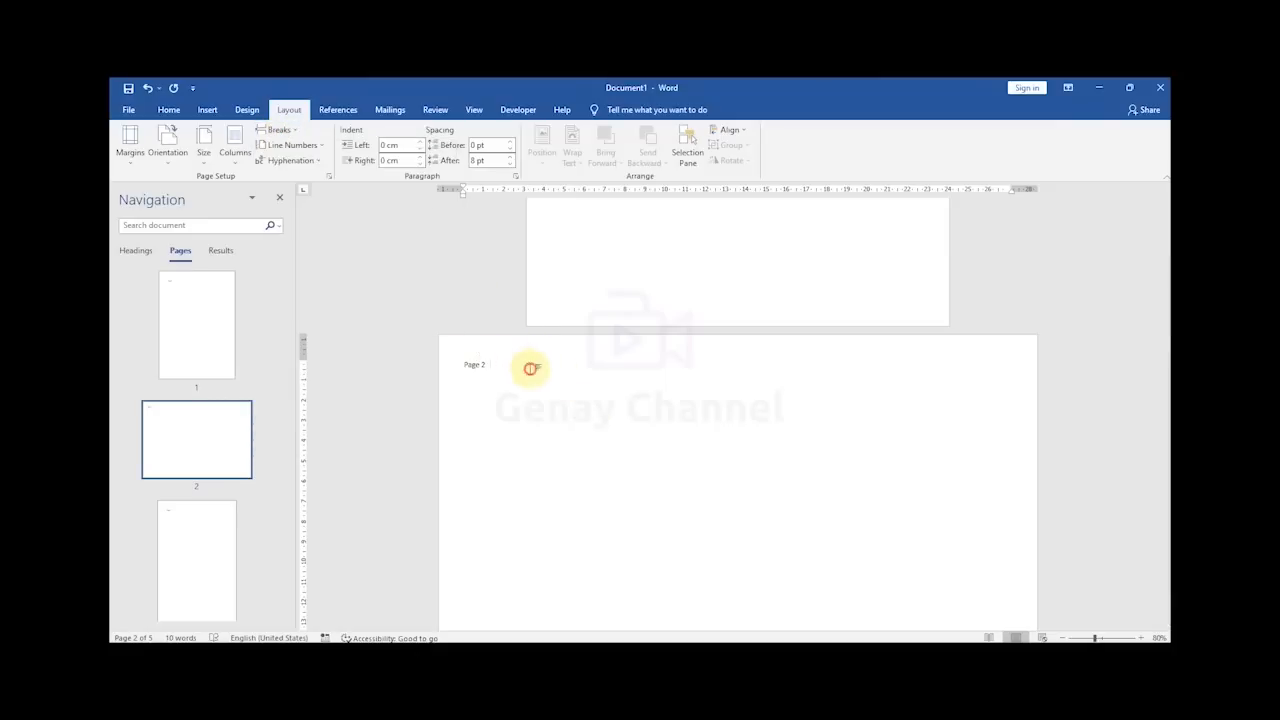
scroll(595, 390, "up", 5)
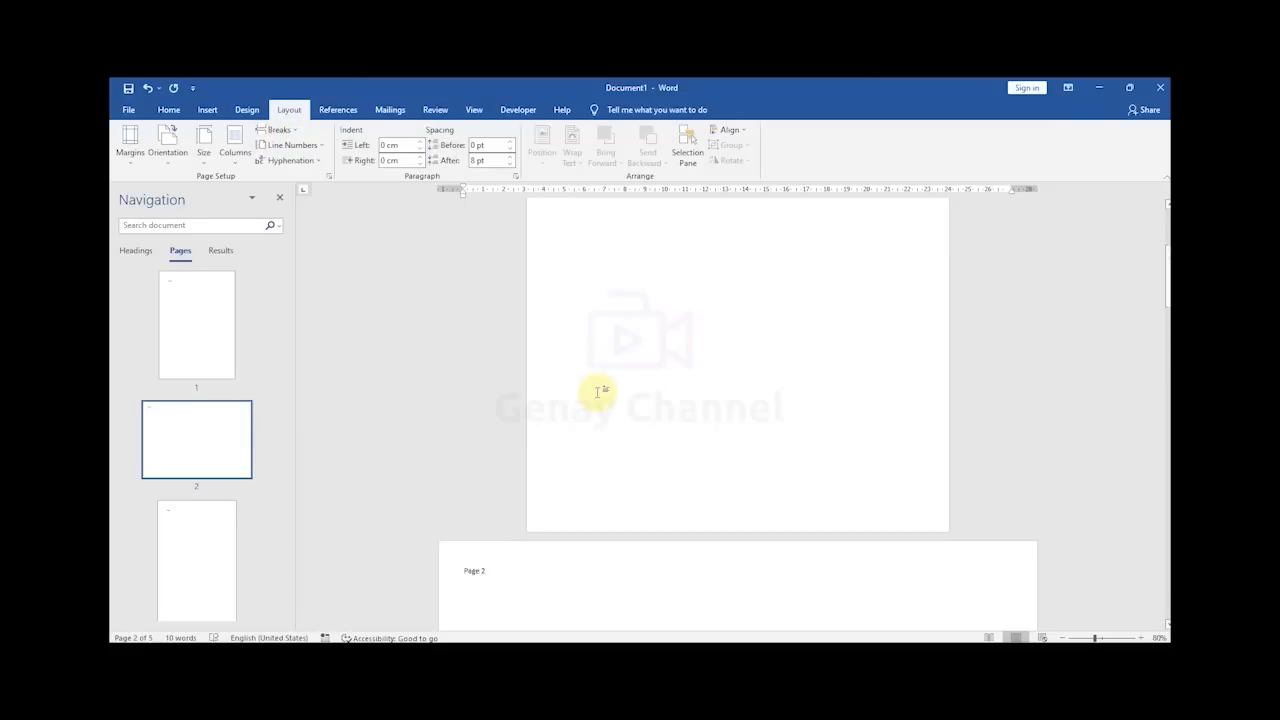
left_click(602, 261)
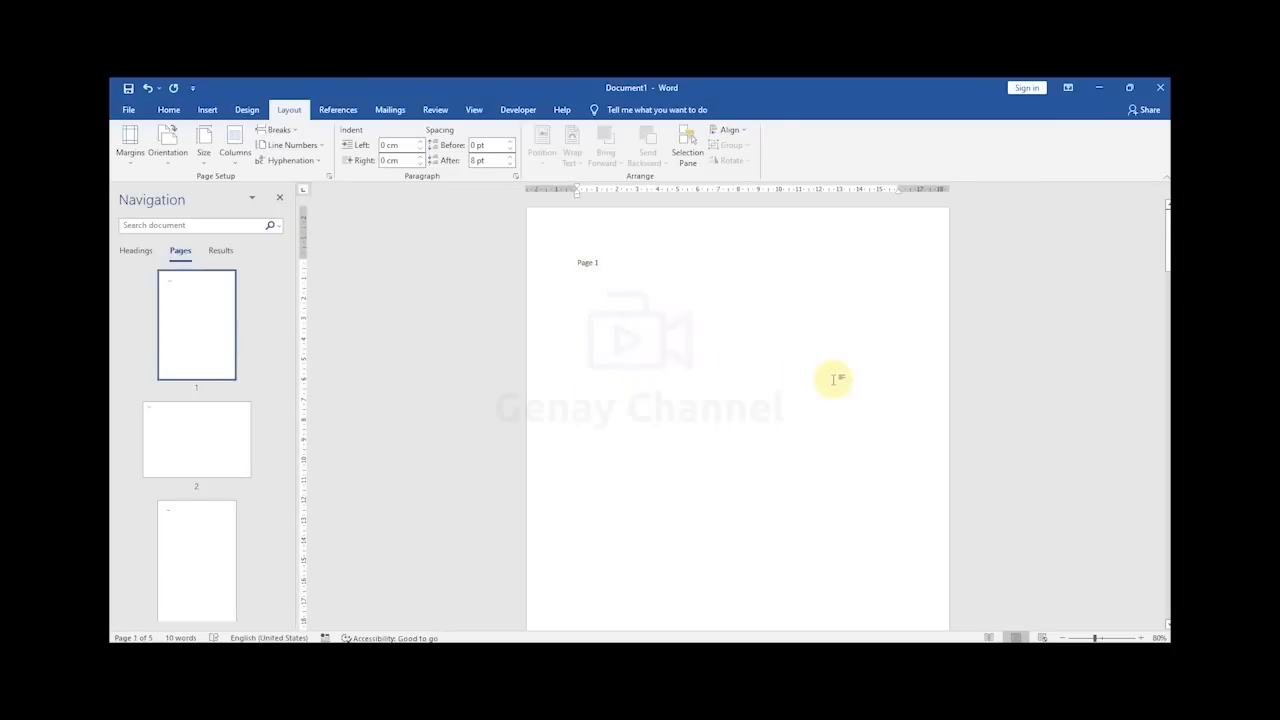